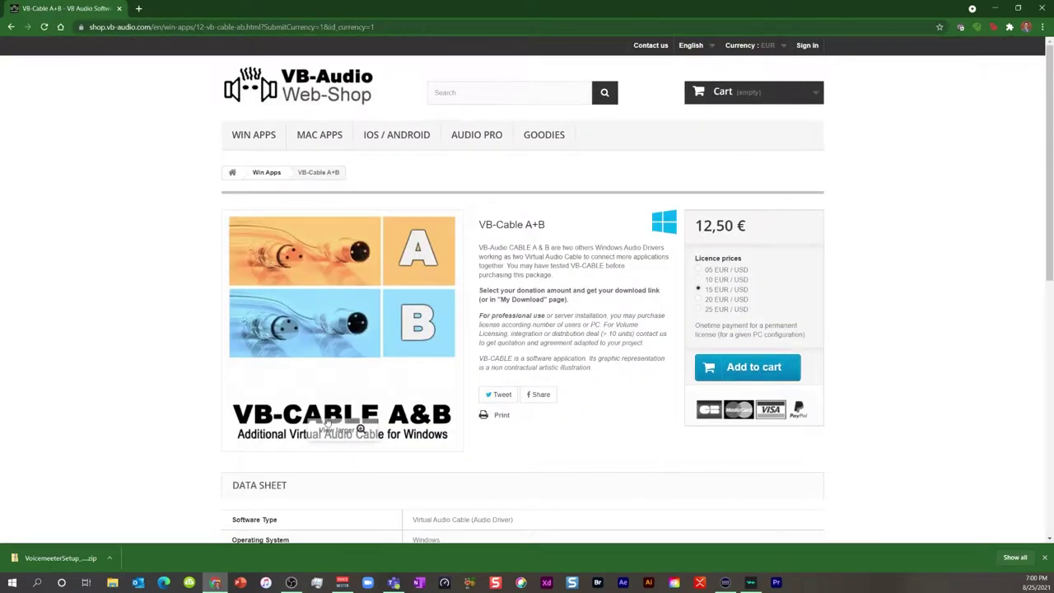
Extract VoicemeeterSetup_v2058.zip in the Downloads folder and bring up the available actions for VoicemeeterProSetup.exe.
{"action": "scroll", "coordinate": [590, 448], "scroll_direction": "down", "scroll_amount": 1}
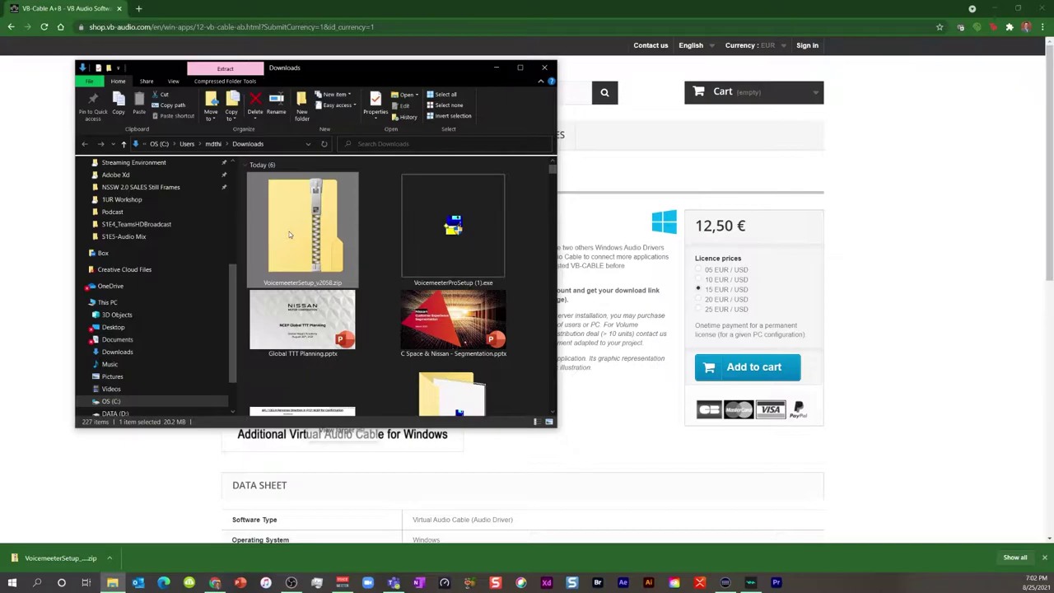
{"action": "right_click", "coordinate": [289, 235]}
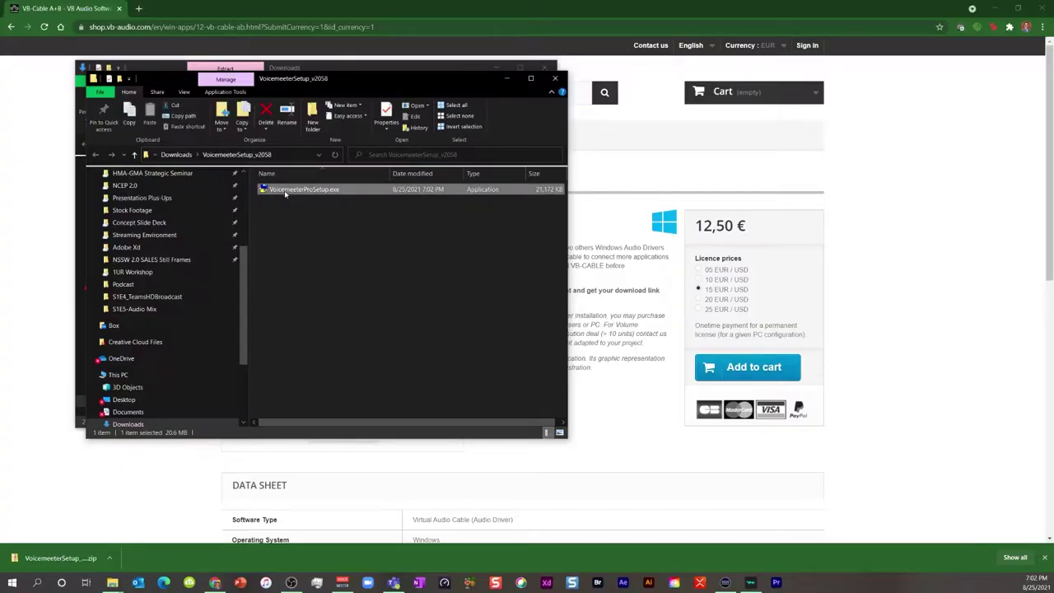
{"action": "right_click", "coordinate": [283, 191]}
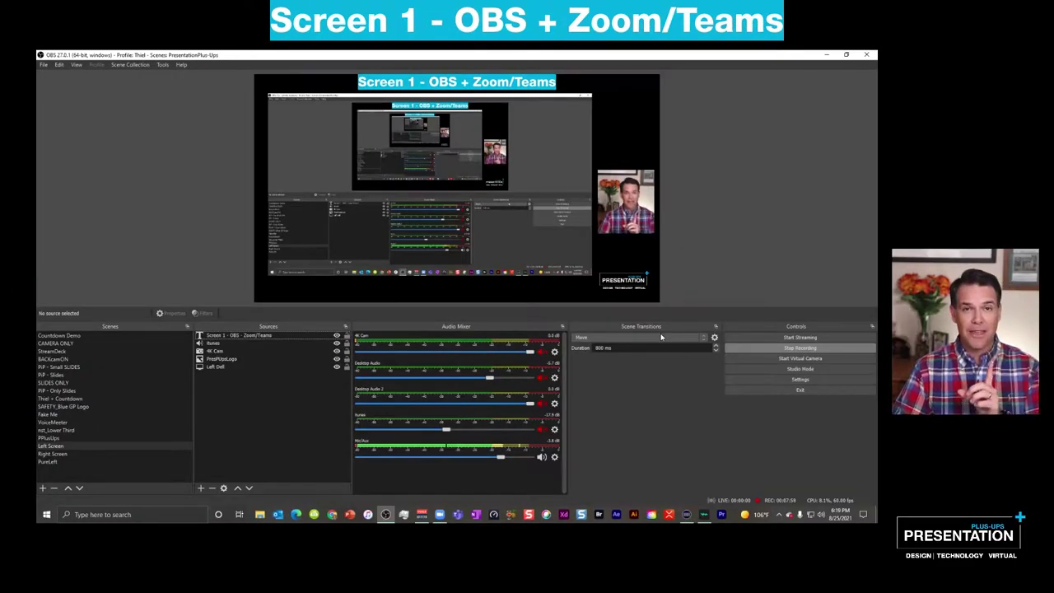
Open the Windows Sound Control Panel and set VoiceMeeter Aux Input as the default communication device for playback.
{"action": "right_click", "coordinate": [820, 514]}
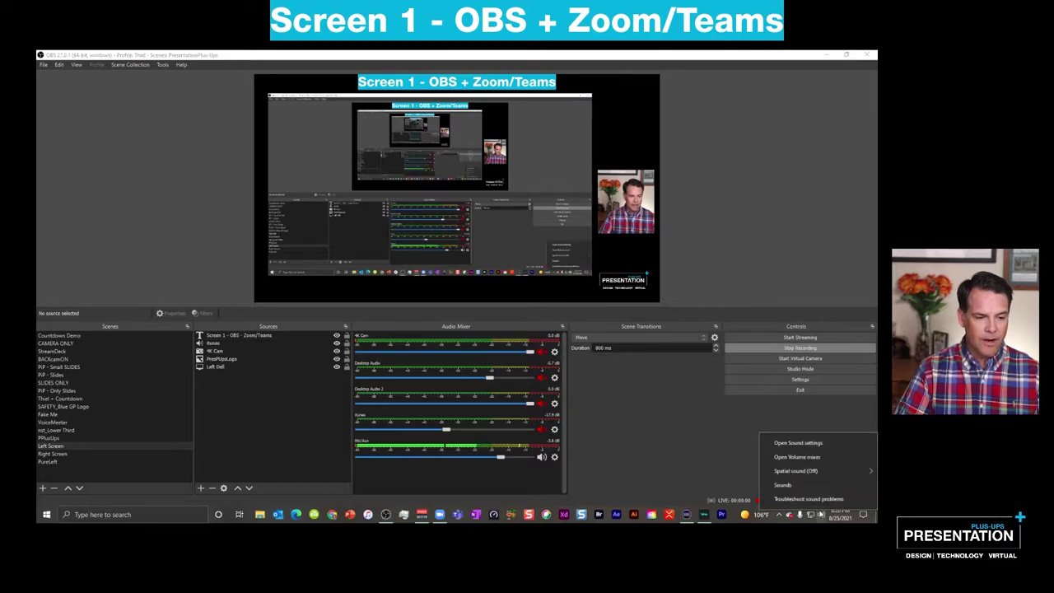
{"action": "left_click", "coordinate": [799, 443]}
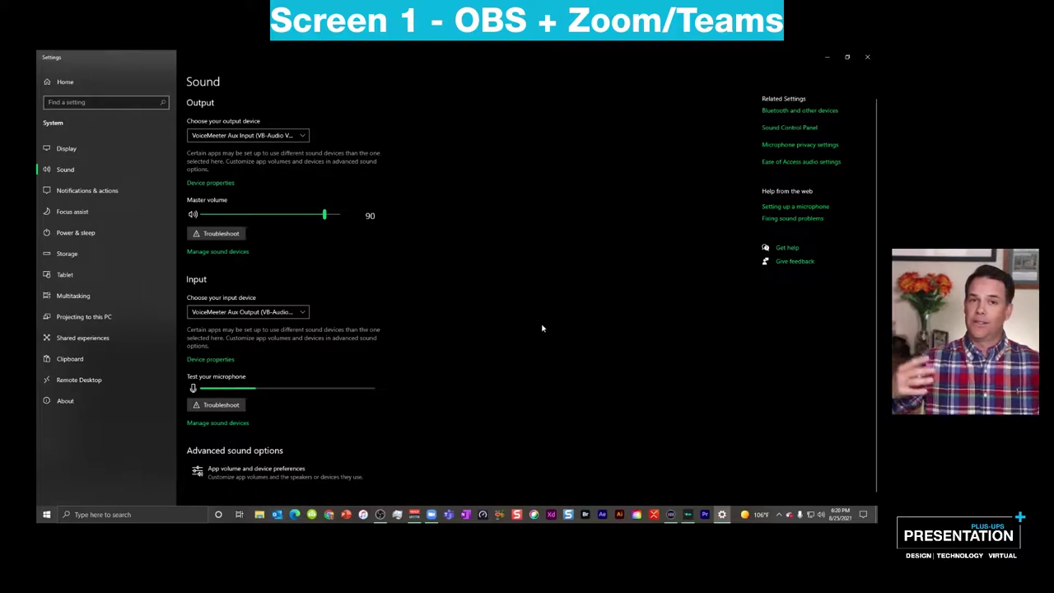
{"action": "left_click", "coordinate": [792, 128]}
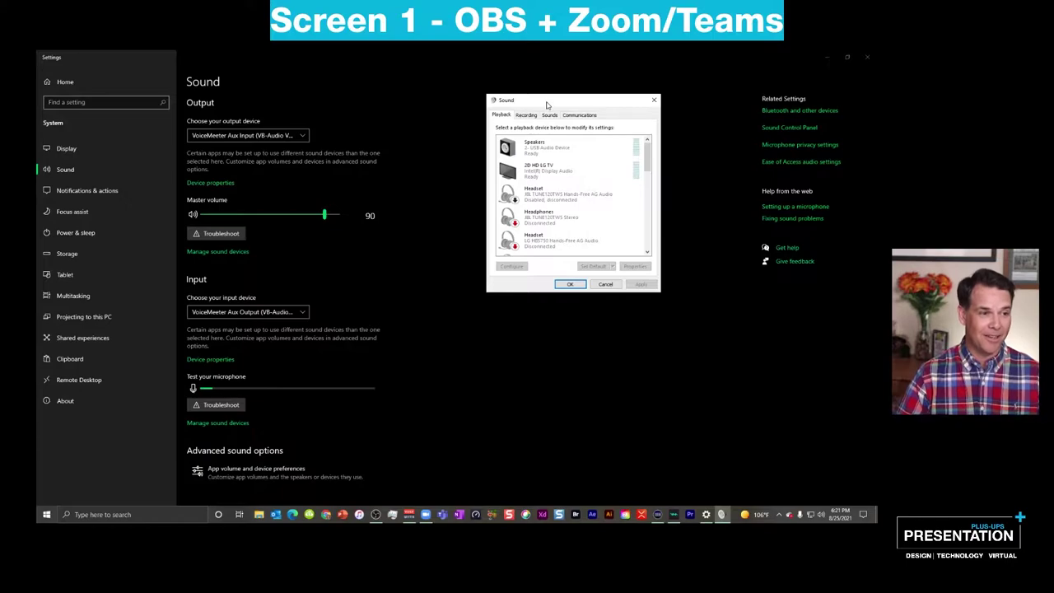
{"action": "left_click_drag", "start_coordinate": [648, 154], "coordinate": [648, 234]}
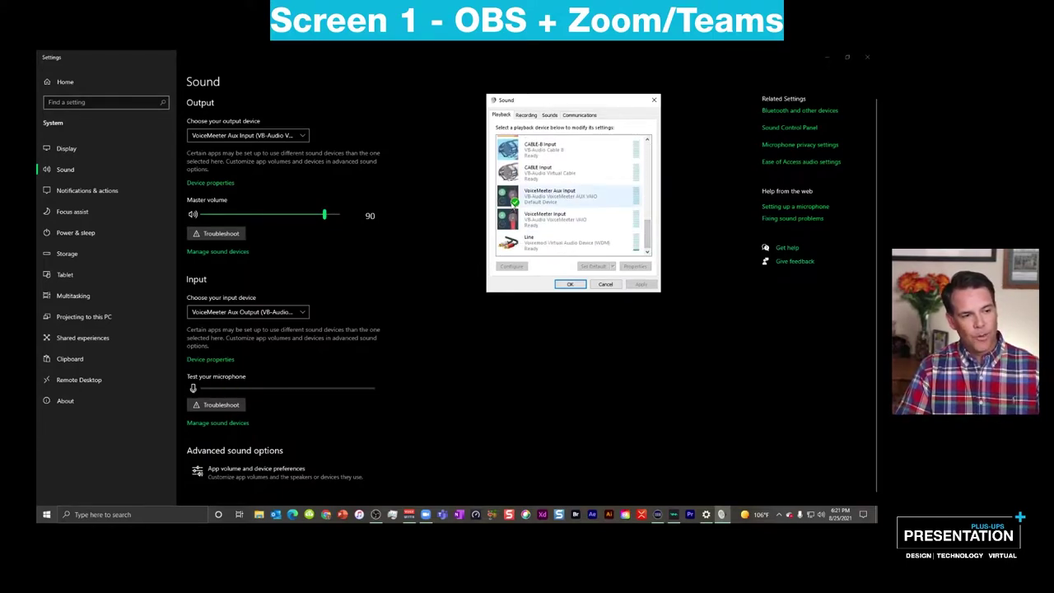
{"action": "right_click", "coordinate": [559, 199]}
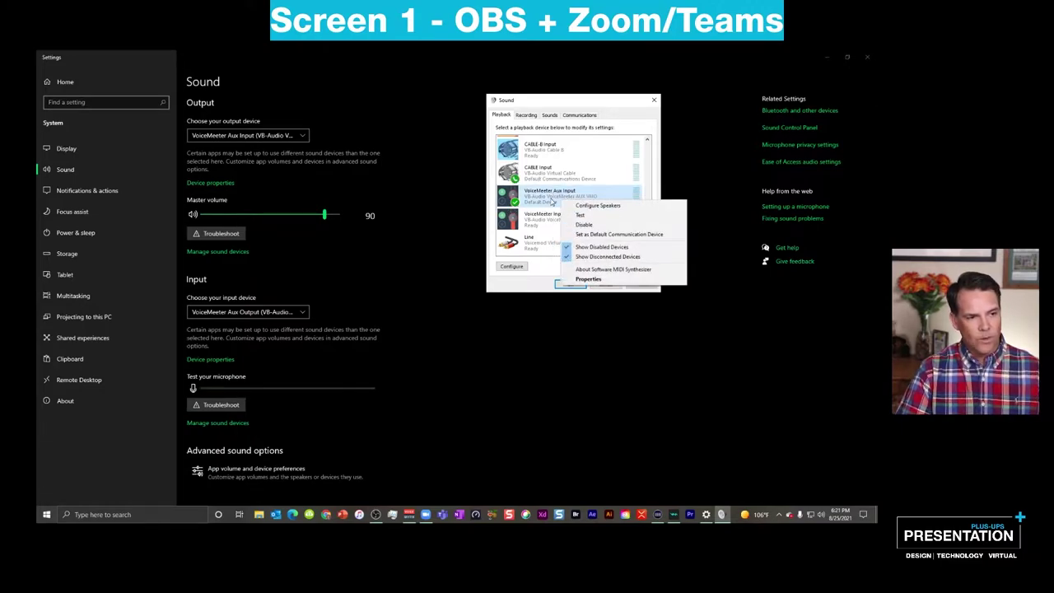
{"action": "left_click", "coordinate": [598, 235]}
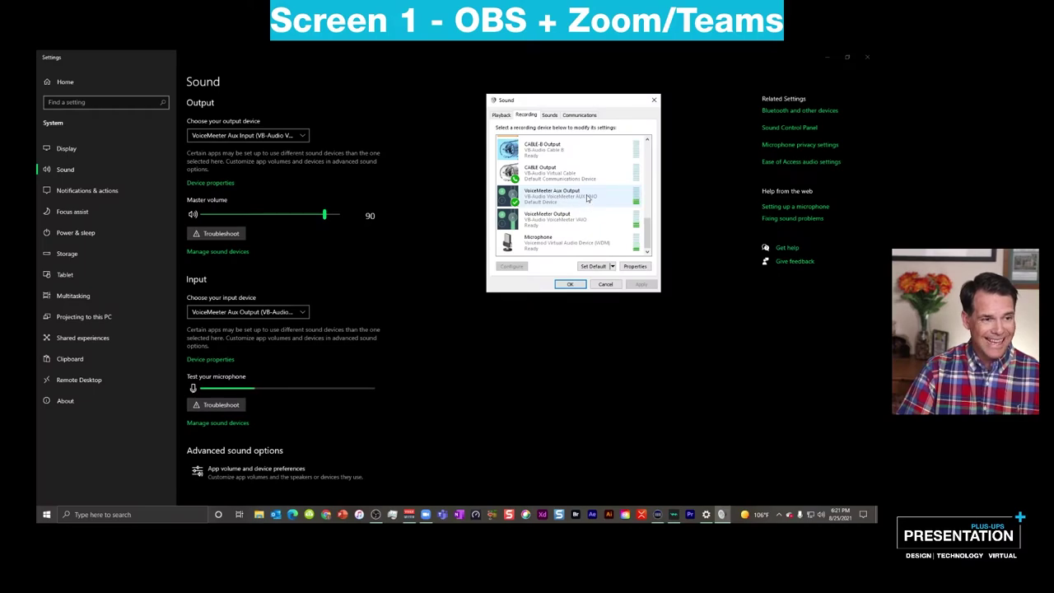
Set VoiceMeeter Aux Output as the default communication device for recording and accept the sound settings.
{"action": "right_click", "coordinate": [587, 199]}
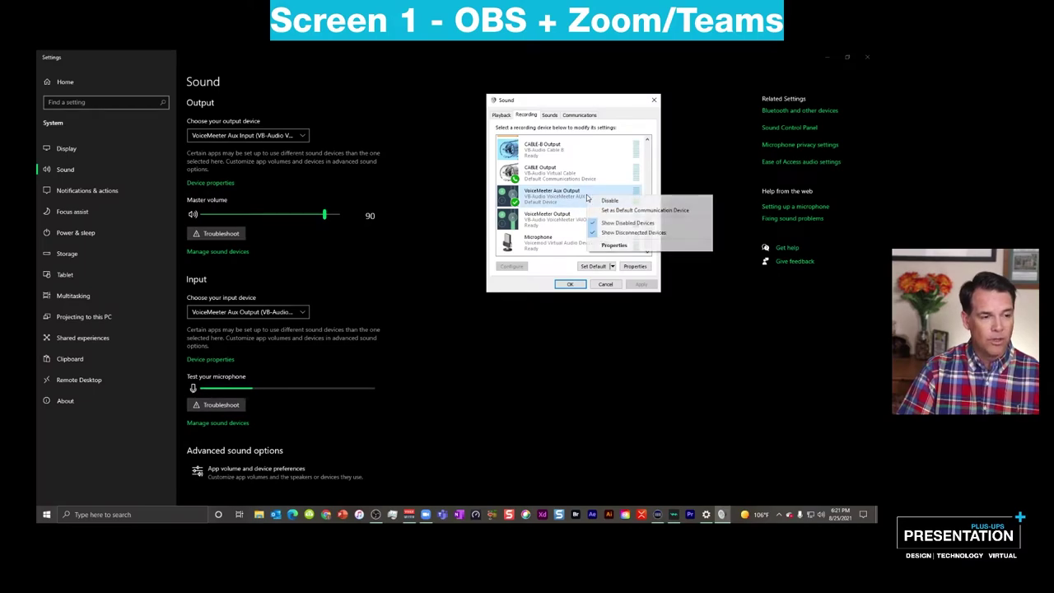
{"action": "left_click", "coordinate": [651, 211]}
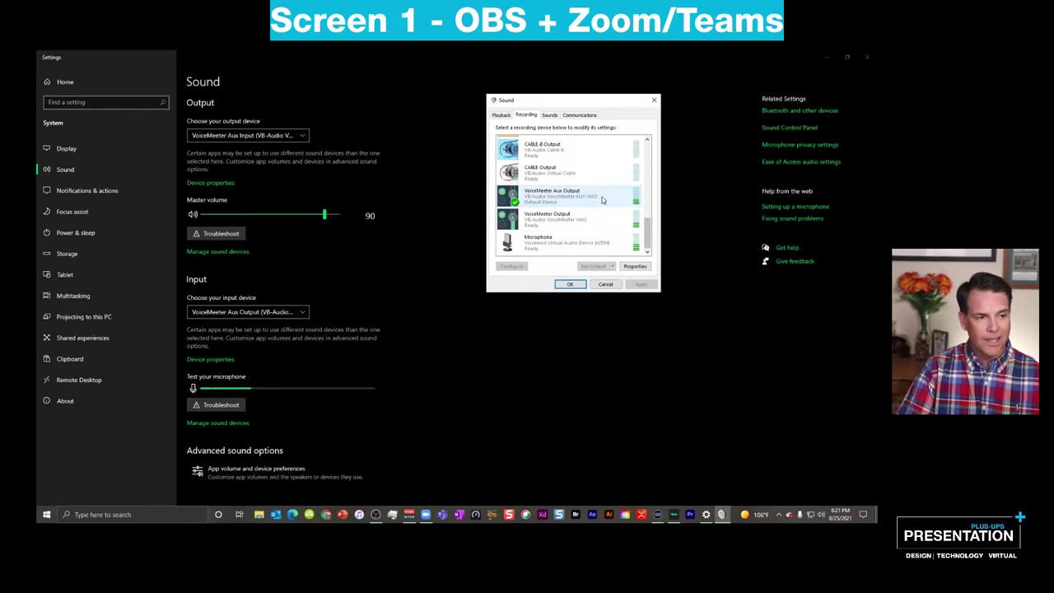
{"action": "left_click", "coordinate": [570, 284]}
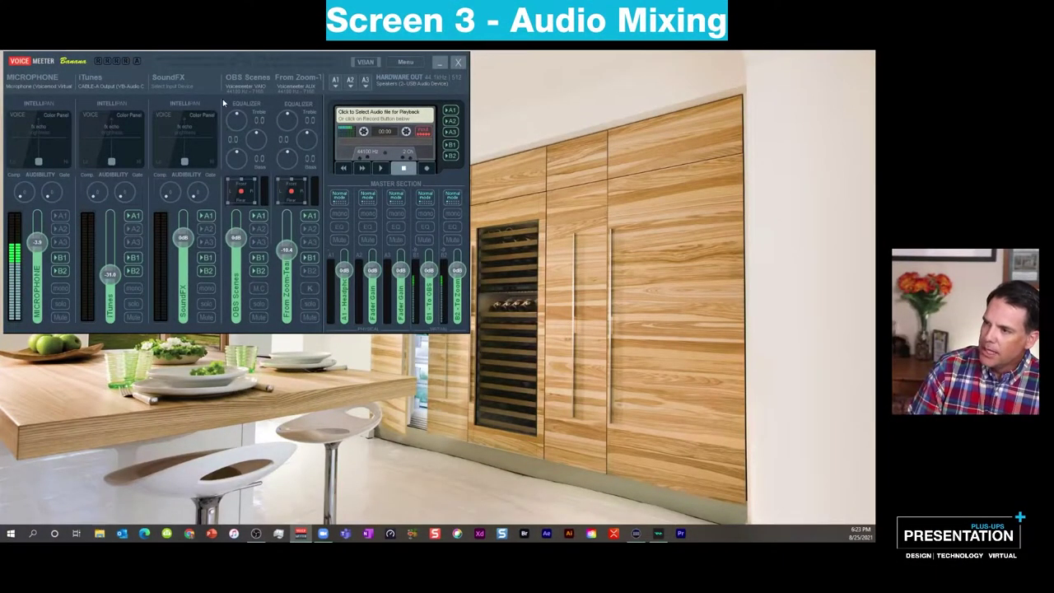
In Voicemeeter Banana, assign WDM: Microphone (Voicemod Virtual Audio Device (WDM)) to the first input strip and label it MICROPHONE.
{"action": "mouse_move", "coordinate": [210, 66]}
{"action": "left_mouse_down"}
{"action": "mouse_move", "coordinate": [281, 108]}
{"action": "mouse_move", "coordinate": [231, 92]}
{"action": "mouse_move", "coordinate": [213, 71]}
{"action": "left_mouse_up"}
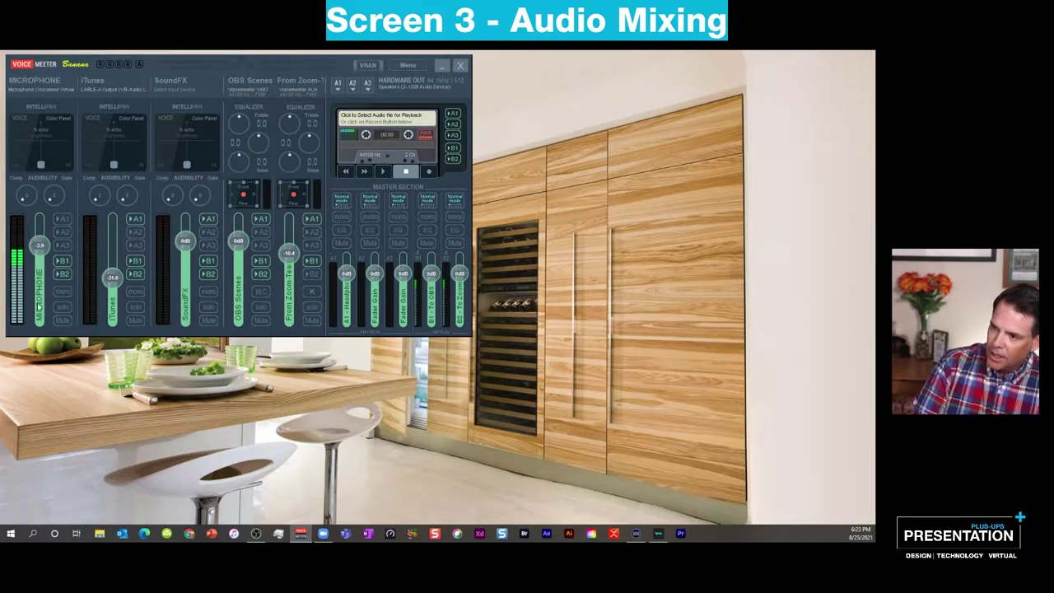
{"action": "left_click", "coordinate": [28, 95]}
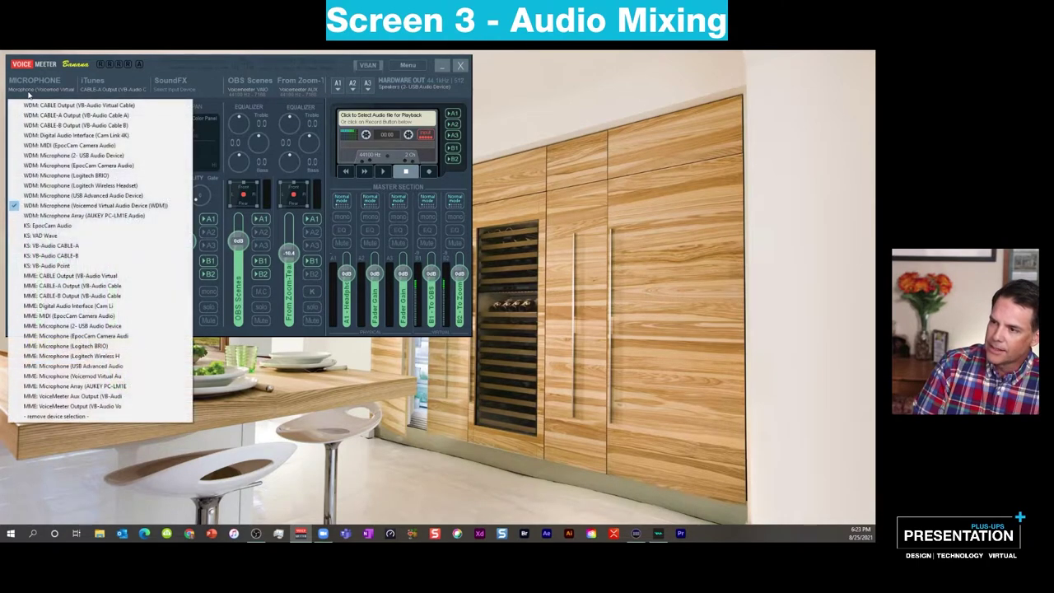
{"action": "left_click", "coordinate": [37, 200]}
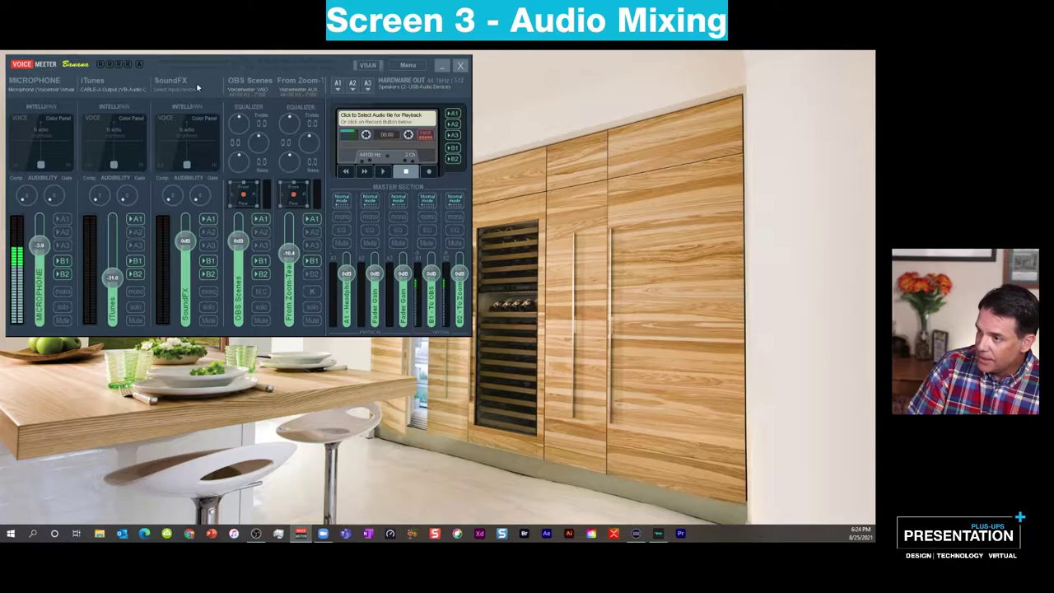
{"action": "right_click", "coordinate": [32, 84]}
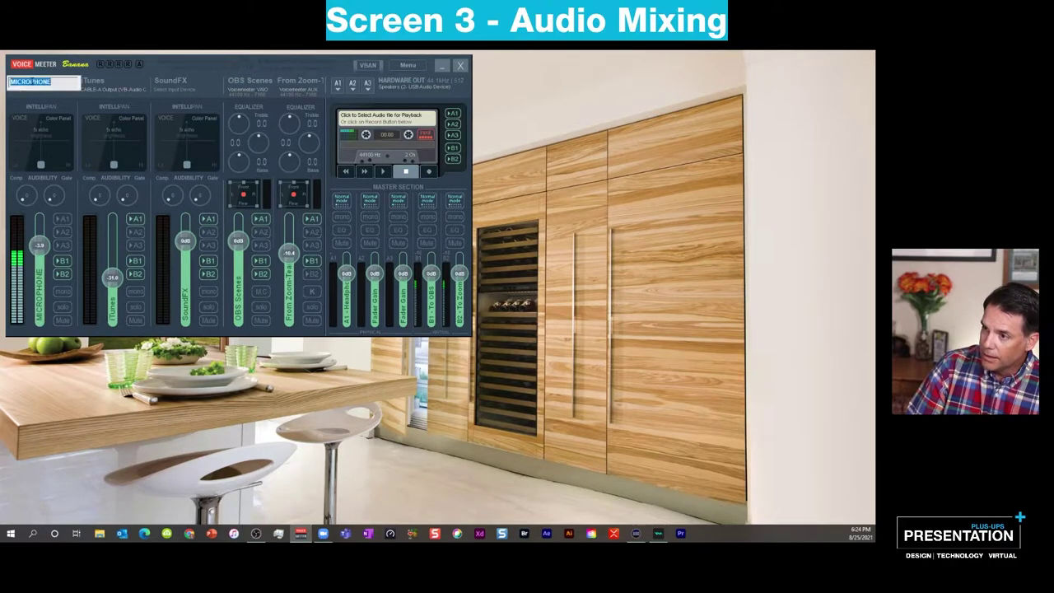
{"action": "key", "text": "Return"}
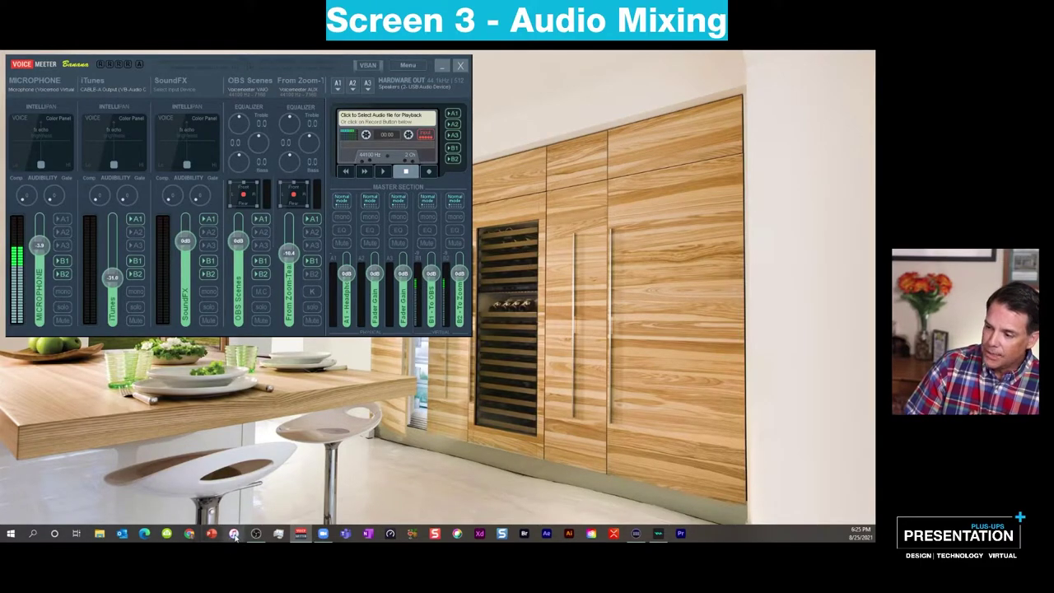
Open iTunes beside the mixer and inspect which device is assigned to the iTunes input strip.
{"action": "key", "text": "alt+Tab"}
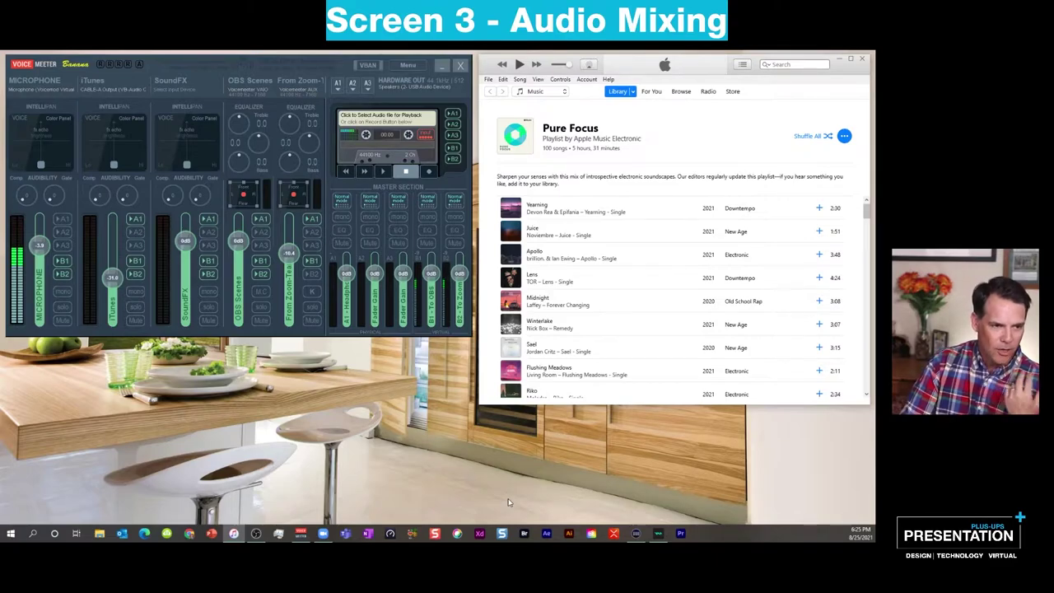
{"action": "left_click", "coordinate": [109, 93]}
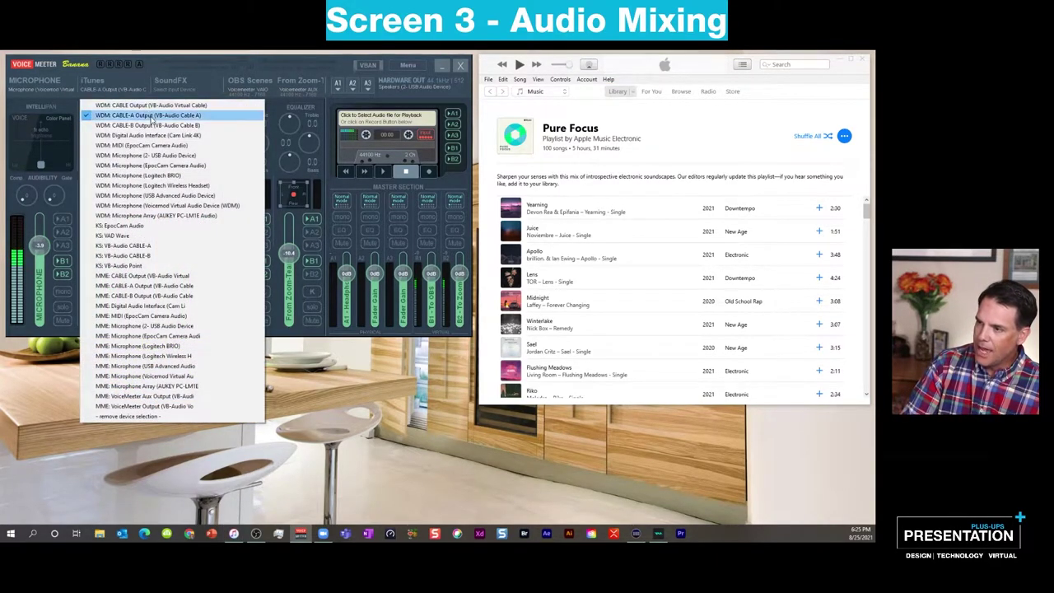
{"action": "left_click", "coordinate": [641, 111]}
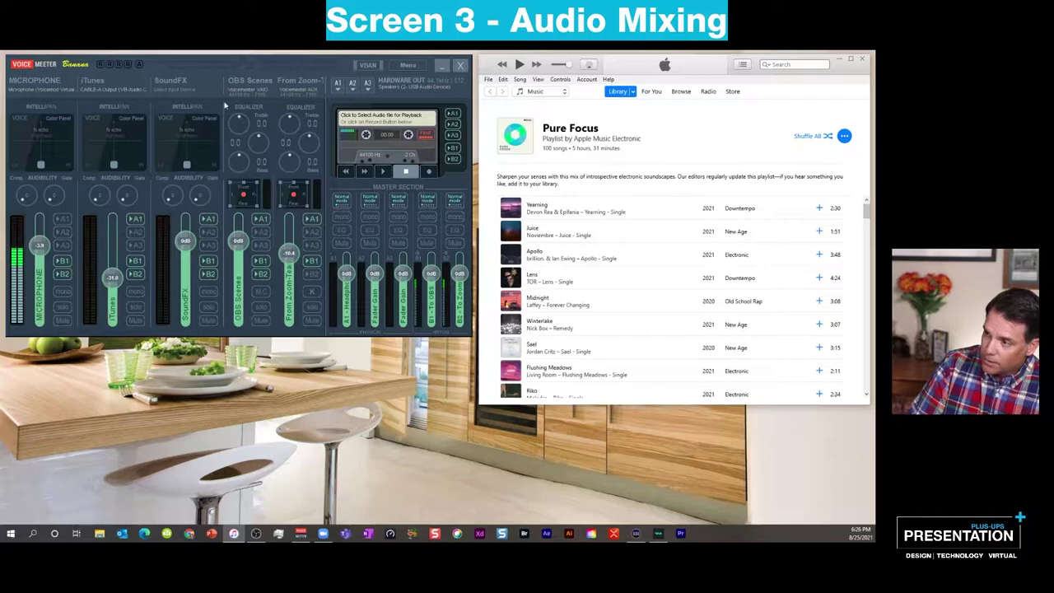
Check the name labels of the OBS Scenes, From Zoom-Teams and A1 - Headphones strips, keeping each name.
{"action": "double_click", "coordinate": [242, 83]}
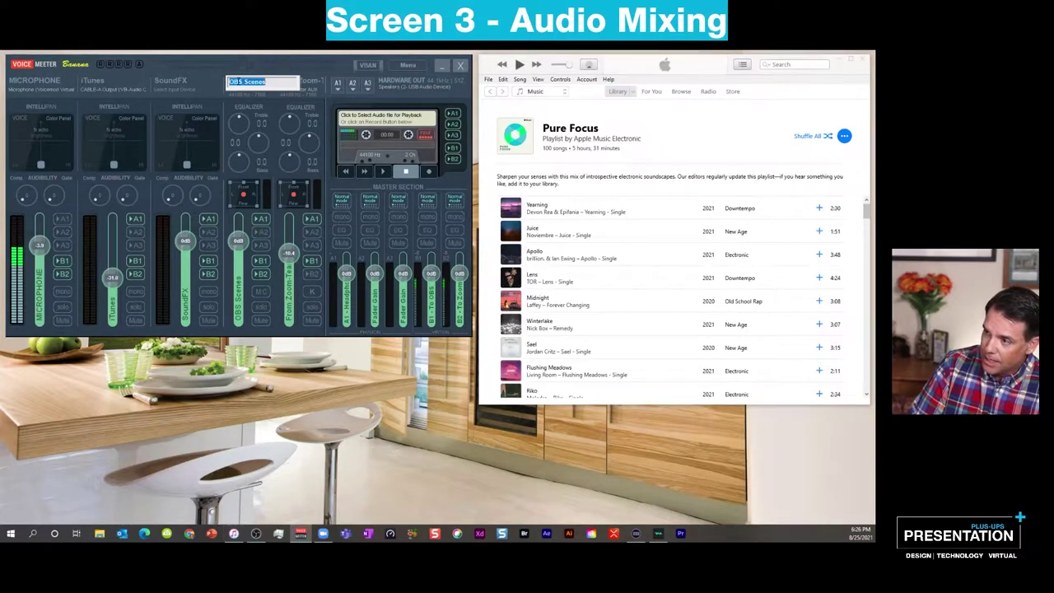
{"action": "key", "text": "Escape"}
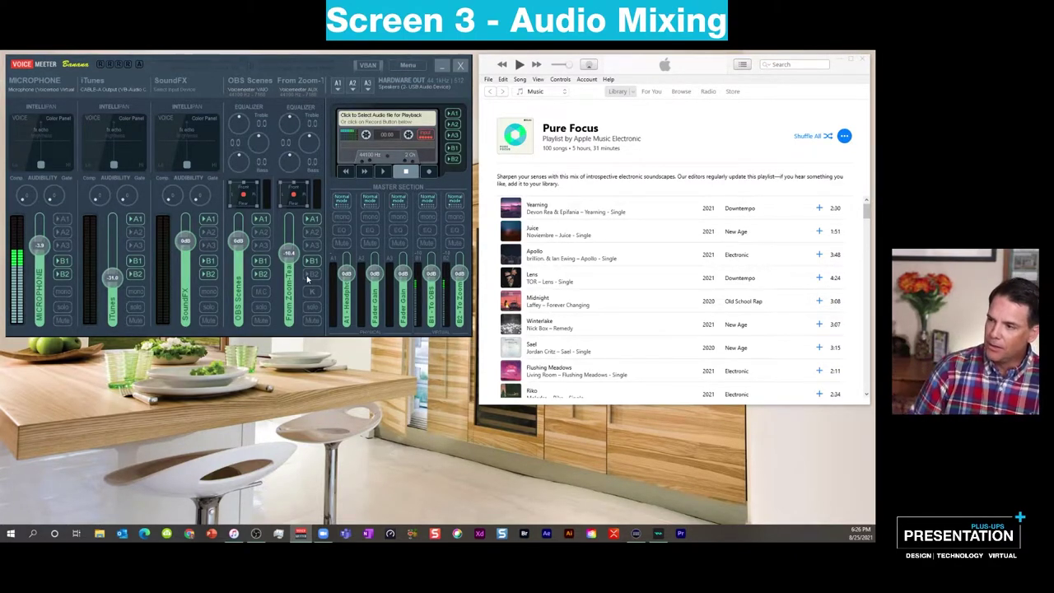
{"action": "left_click", "coordinate": [293, 85]}
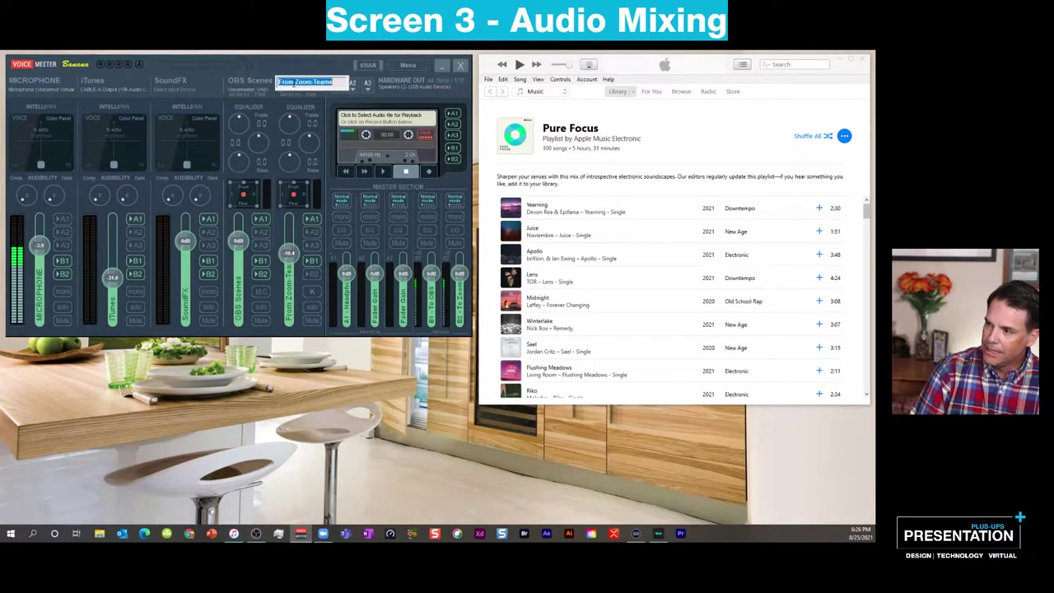
{"action": "left_click", "coordinate": [334, 82]}
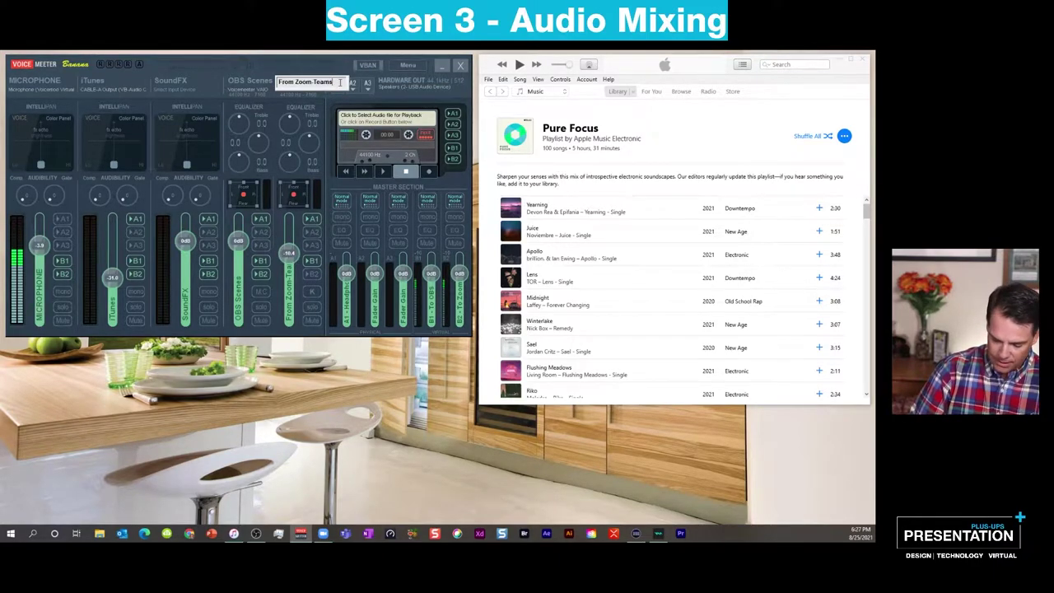
{"action": "key", "text": "Return"}
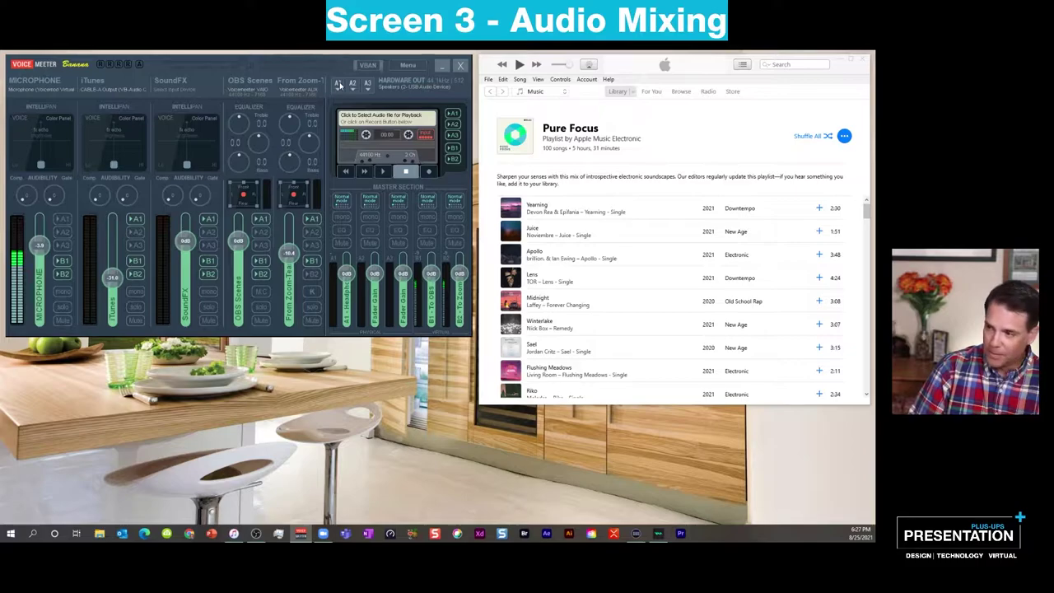
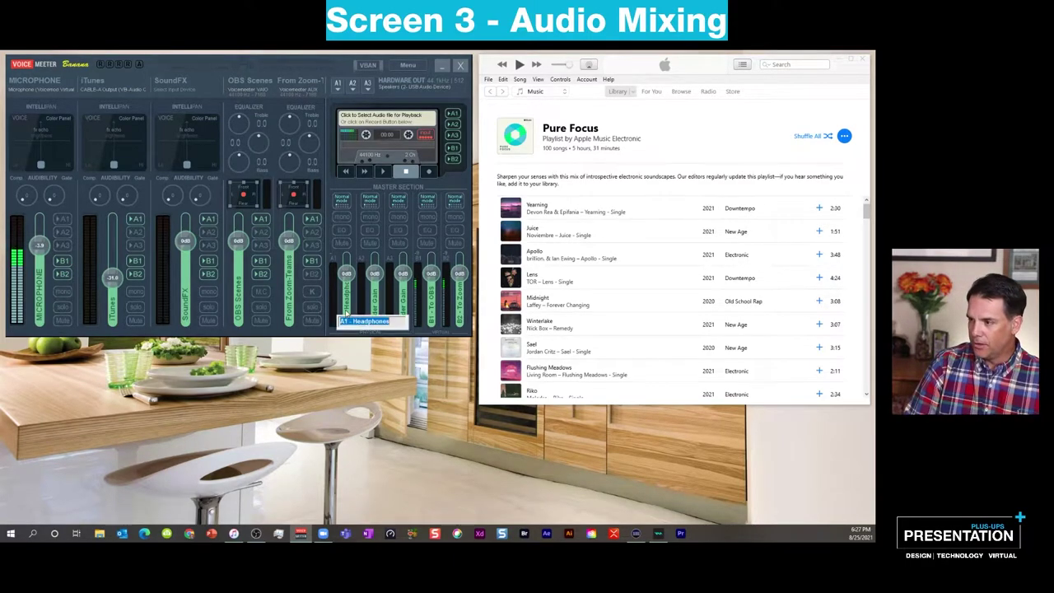
{"action": "left_click", "coordinate": [346, 317]}
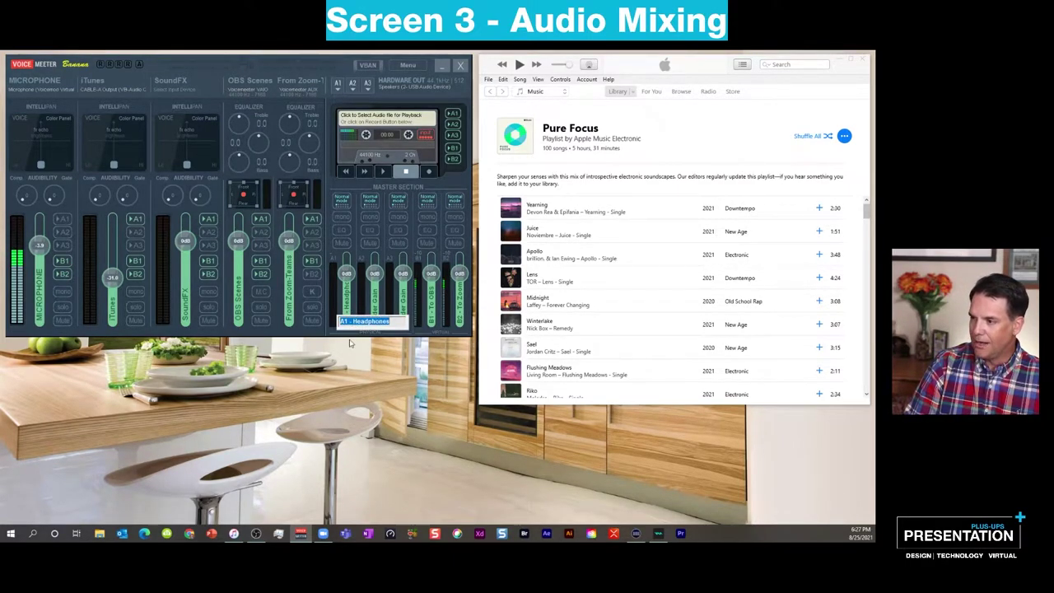
{"action": "key", "text": "Return"}
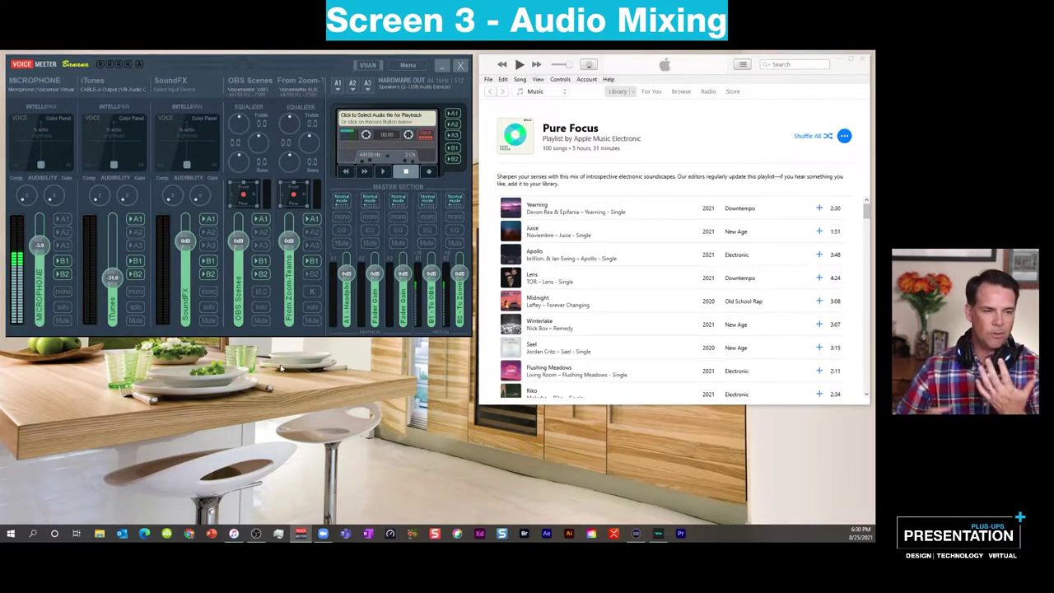
Switch to OBS, examine the global audio devices and monitoring device in the audio settings, and close the settings.
{"action": "mouse_move", "coordinate": [251, 536]}
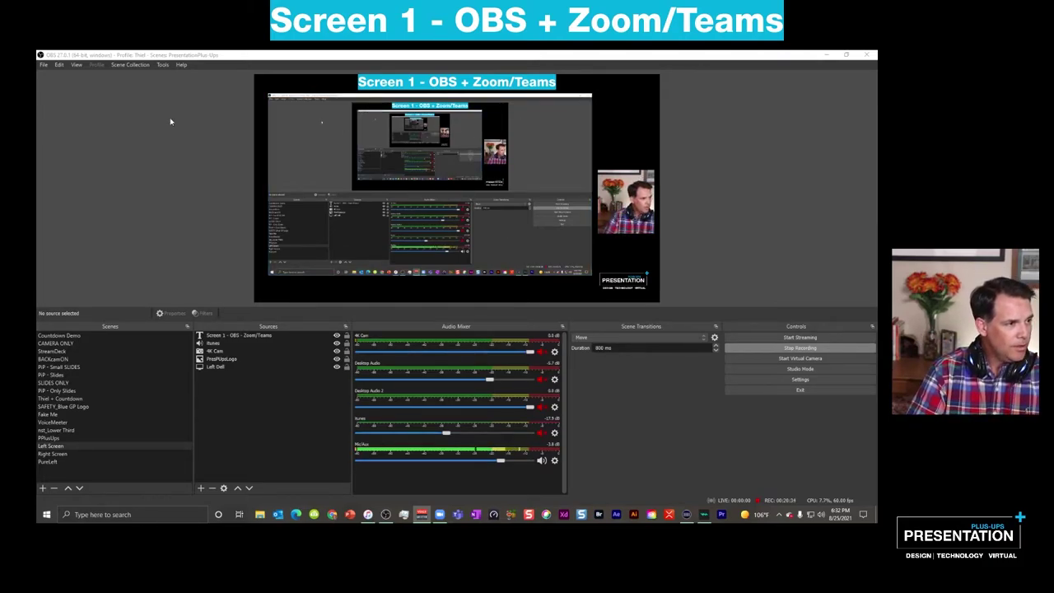
{"action": "left_click", "coordinate": [44, 66]}
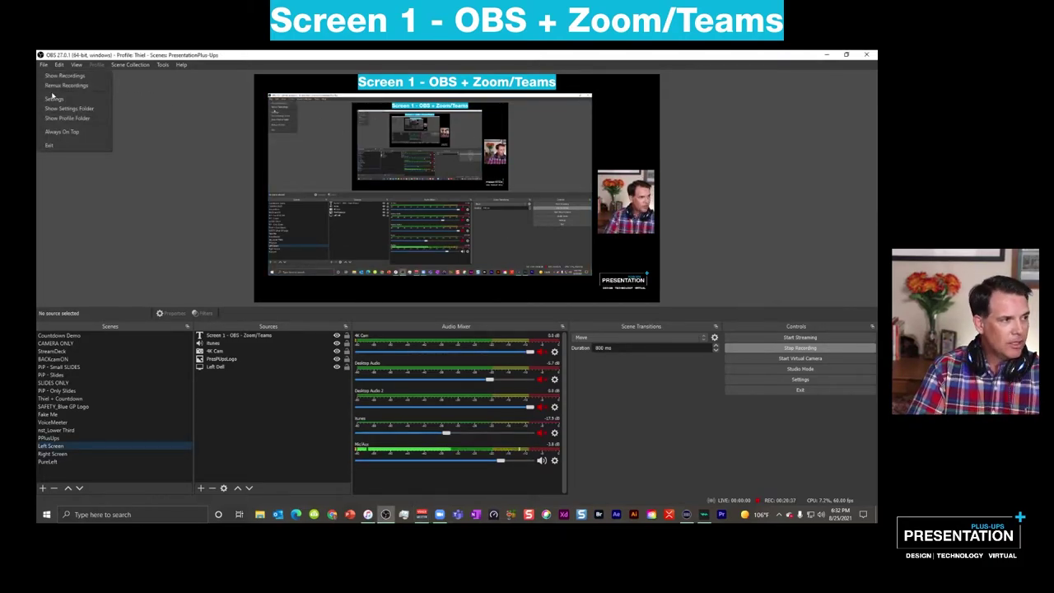
{"action": "left_click", "coordinate": [54, 100]}
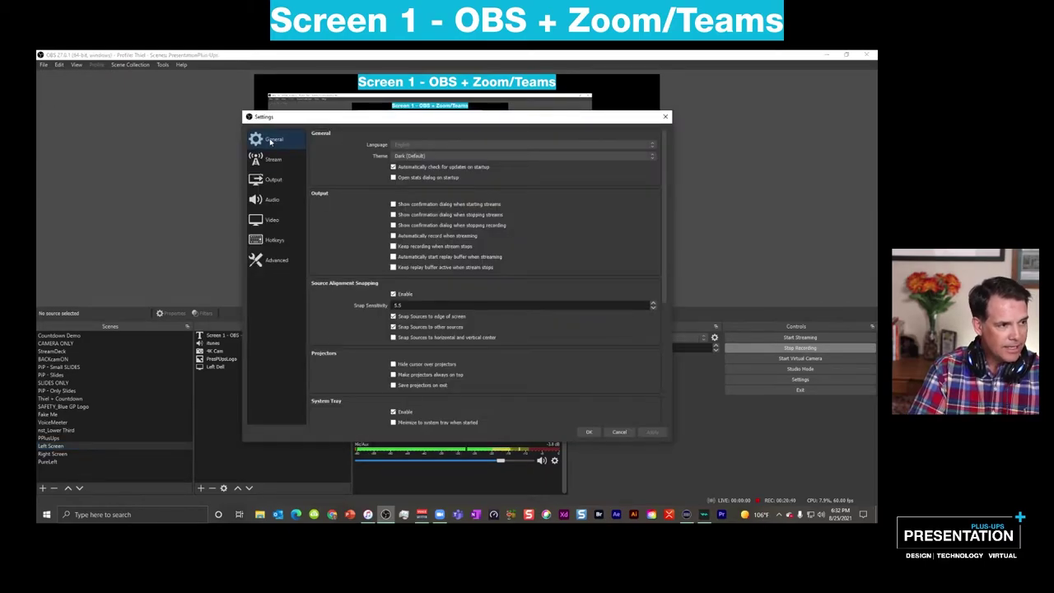
{"action": "left_click", "coordinate": [271, 200]}
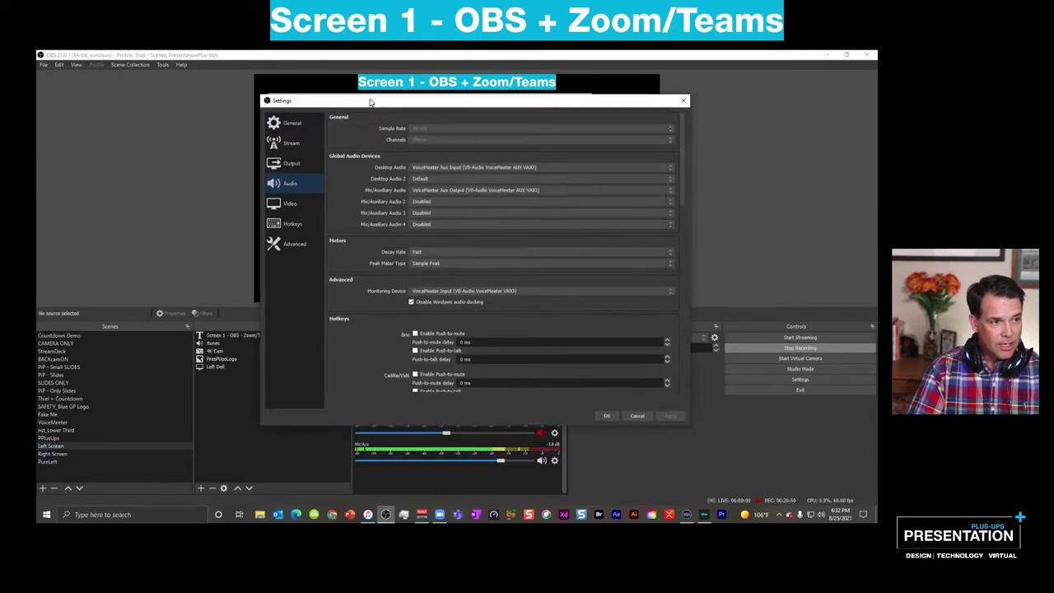
{"action": "left_click_drag", "start_coordinate": [369, 103], "coordinate": [324, 71]}
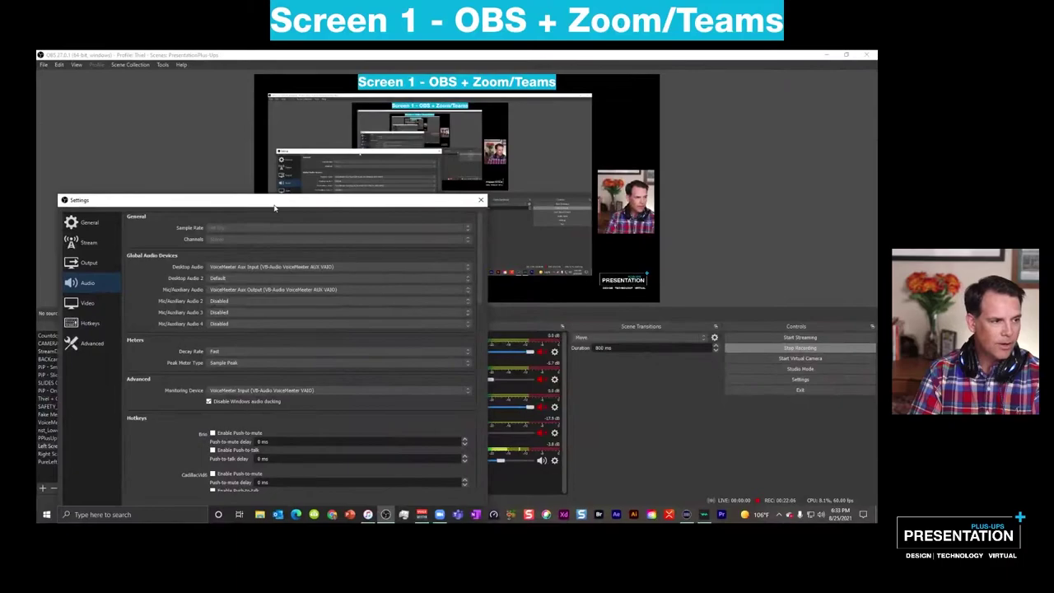
{"action": "left_click_drag", "start_coordinate": [465, 142], "coordinate": [485, 119]}
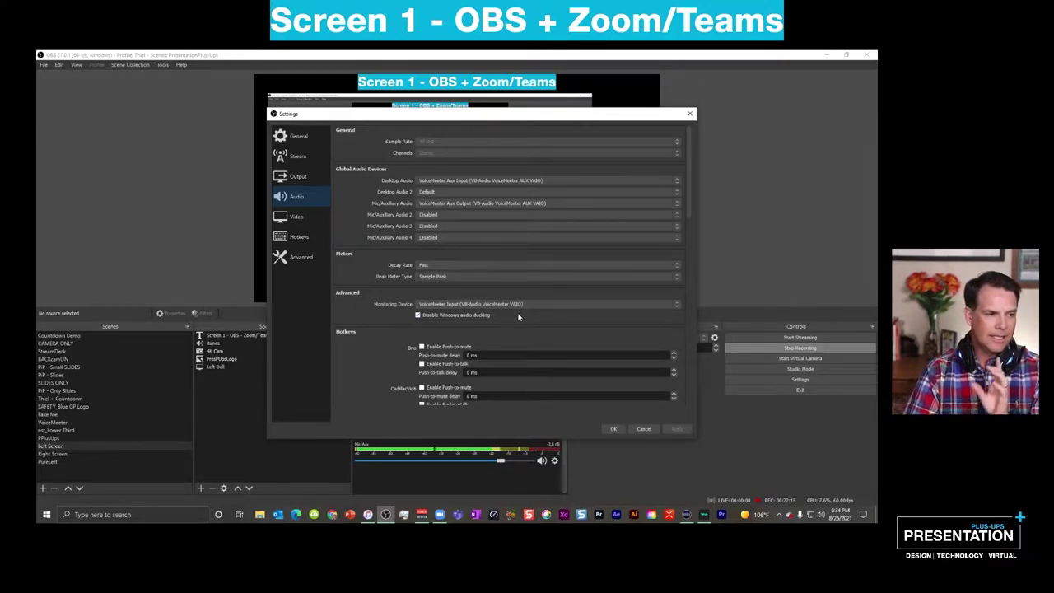
{"action": "left_click", "coordinate": [613, 428]}
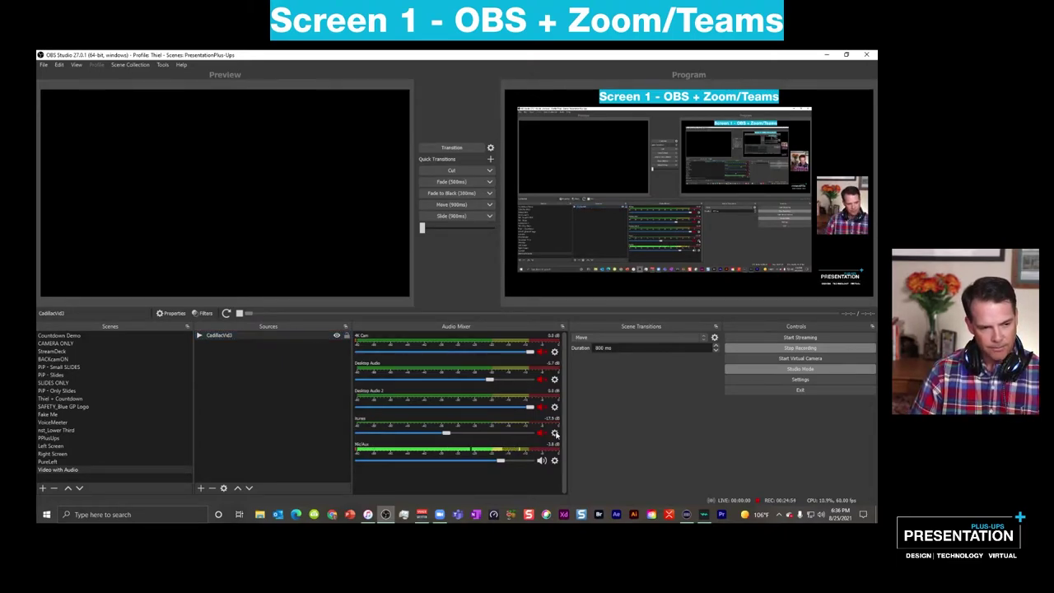
In the advanced audio properties, set the iTunes source's audio monitoring to Monitor and Output and close the dialog.
{"action": "left_click", "coordinate": [556, 434]}
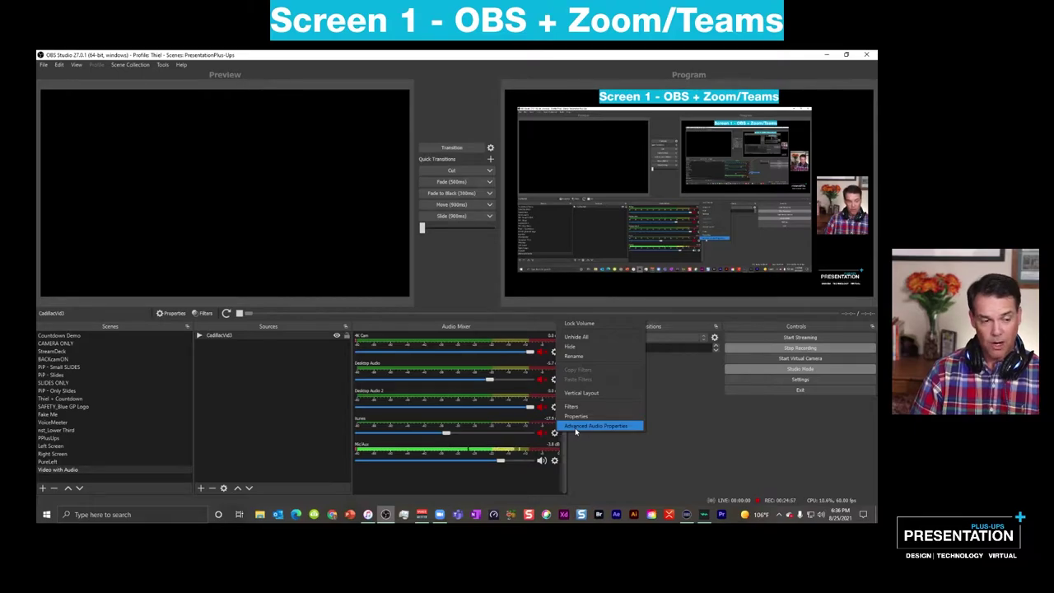
{"action": "left_click", "coordinate": [575, 425]}
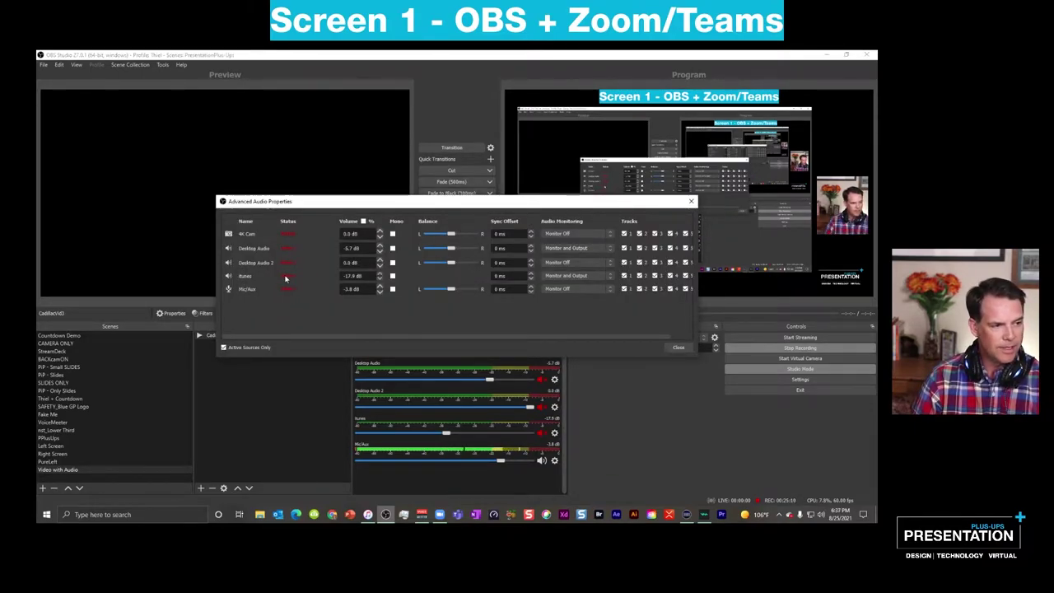
{"action": "left_click", "coordinate": [608, 277]}
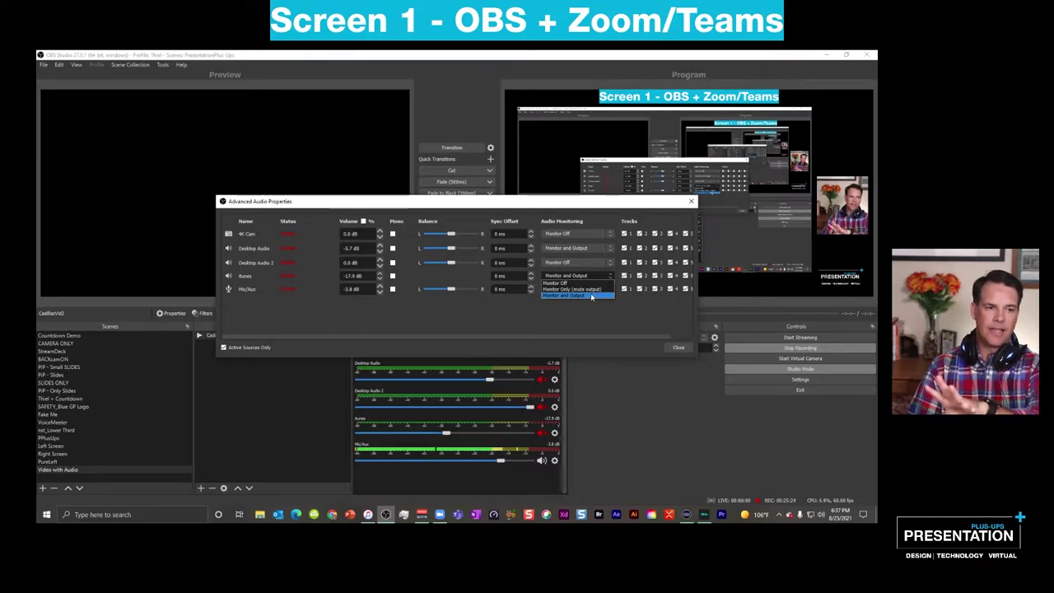
{"action": "left_click", "coordinate": [591, 297]}
{"action": "key", "text": "Escape"}
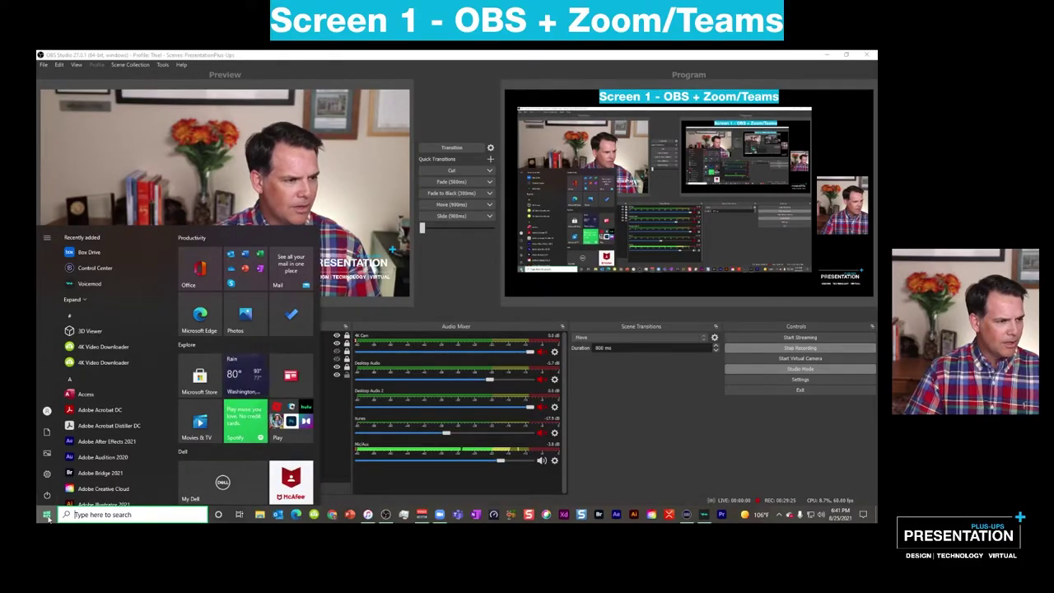
Open the Microsoft Store and its search field.
{"action": "left_click", "coordinate": [199, 377]}
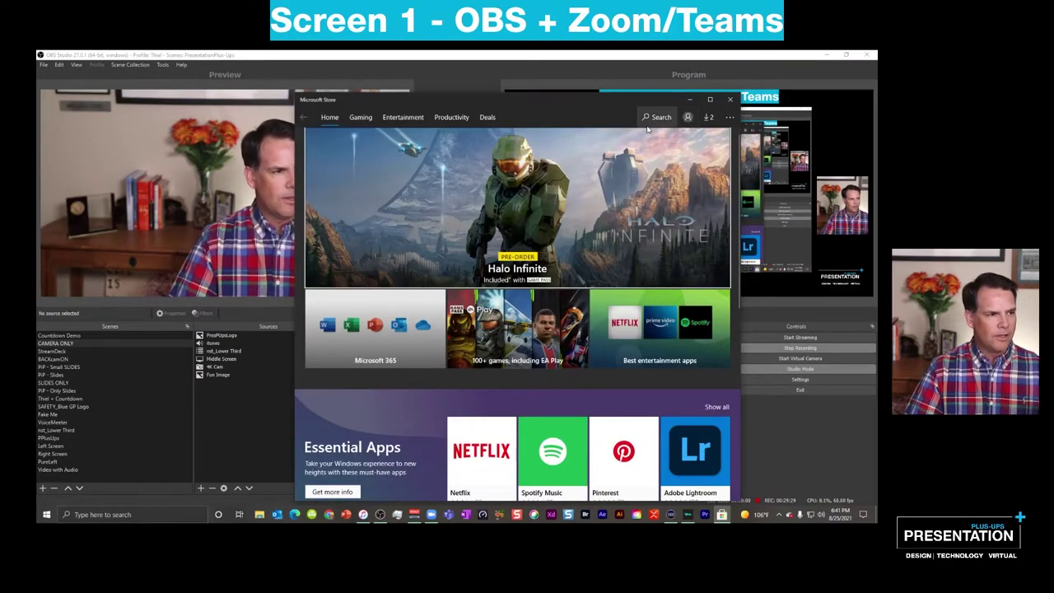
{"action": "left_click", "coordinate": [652, 117]}
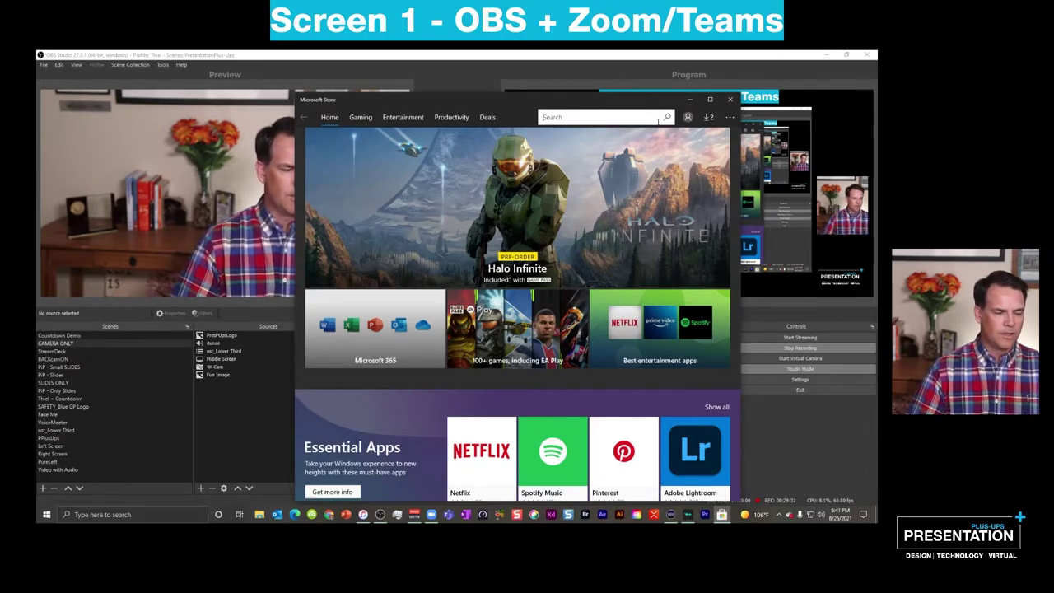
{"action": "scroll", "coordinate": [500, 407], "scroll_direction": "down", "scroll_amount": 3}
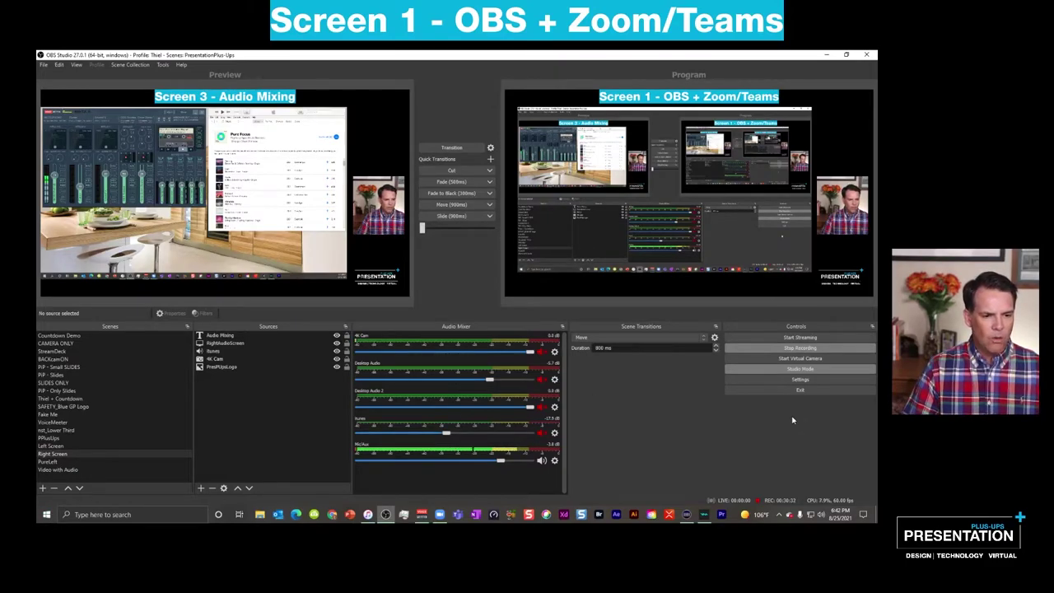
In the Windows app volume and device preferences, set the iTunes output to CABLE-A Input (VB-Audio Cable A) and close the settings.
{"action": "right_click", "coordinate": [821, 516]}
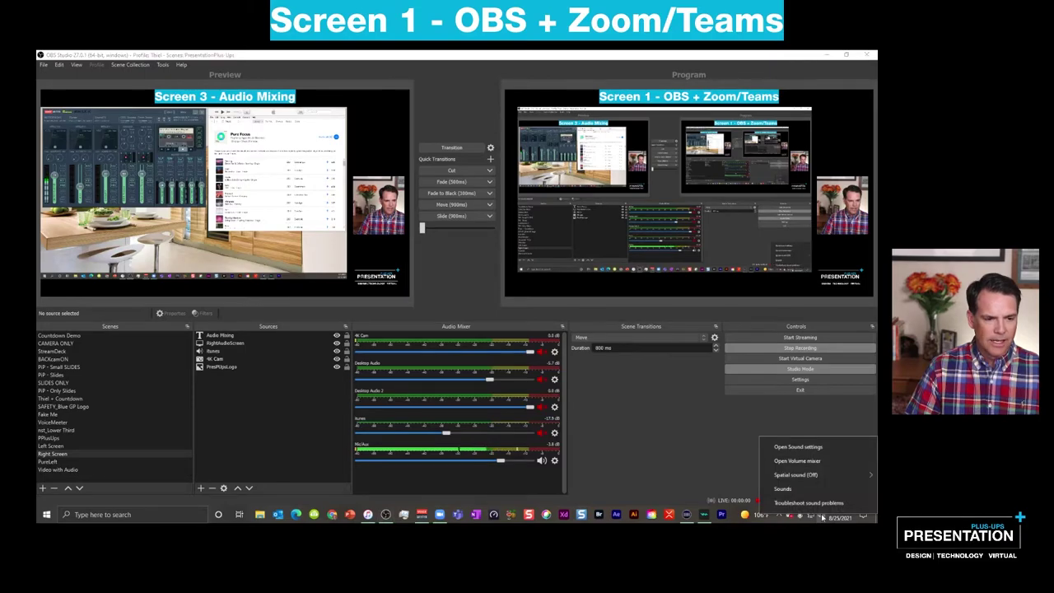
{"action": "left_click", "coordinate": [835, 448]}
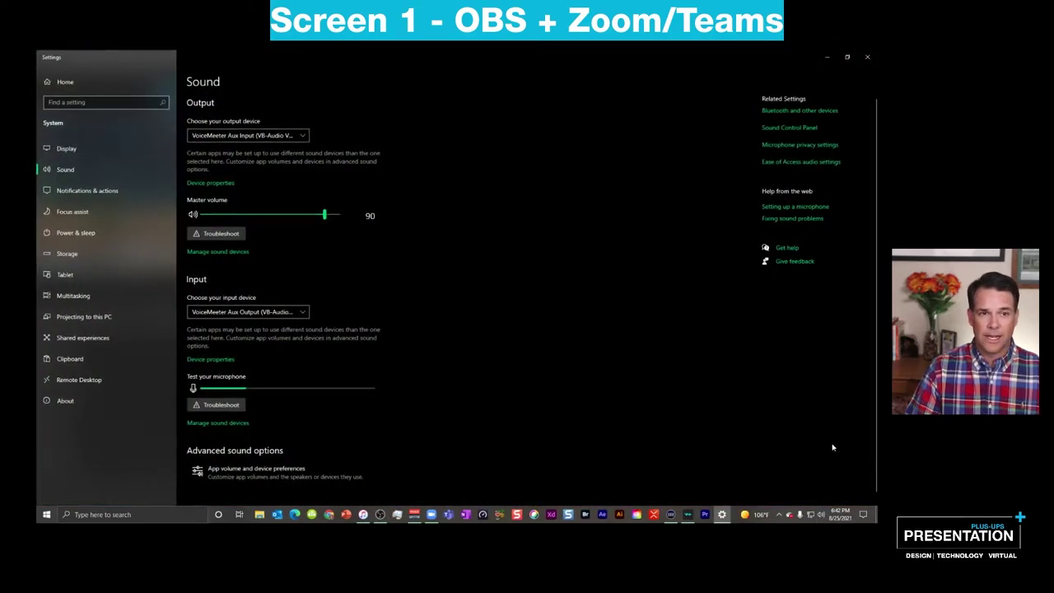
{"action": "scroll", "coordinate": [478, 228], "scroll_direction": "down", "scroll_amount": 1}
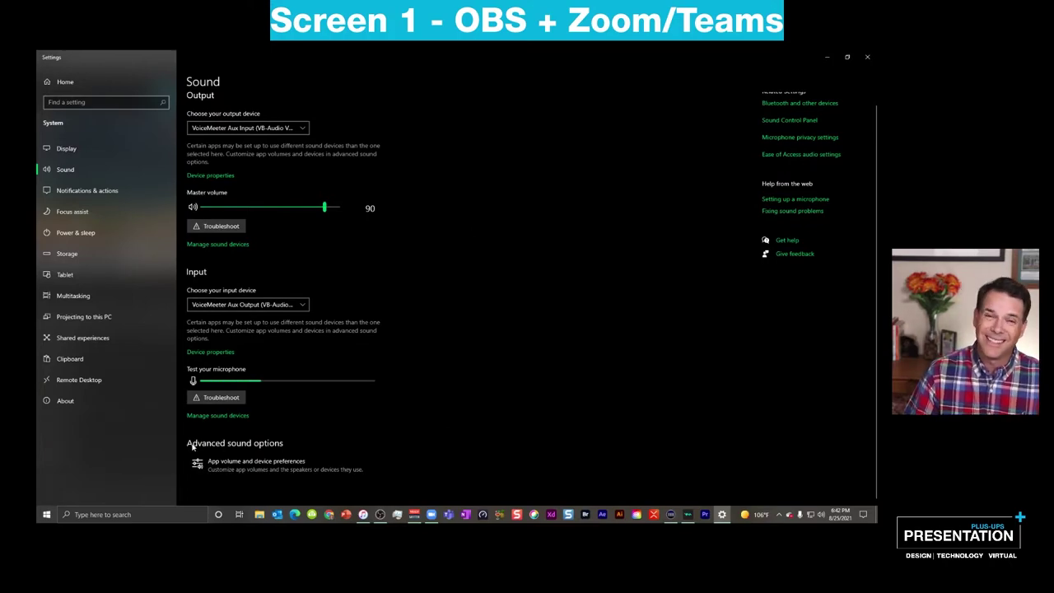
{"action": "left_click", "coordinate": [323, 470]}
{"action": "scroll", "coordinate": [444, 278], "scroll_direction": "down", "scroll_amount": 5}
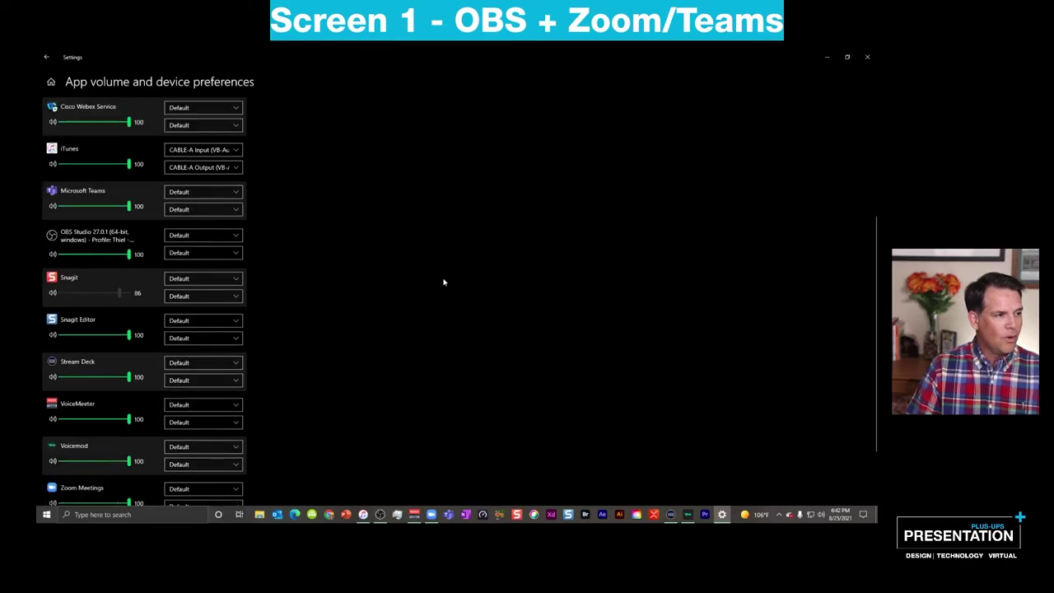
{"action": "scroll", "coordinate": [315, 268], "scroll_direction": "up", "scroll_amount": 2}
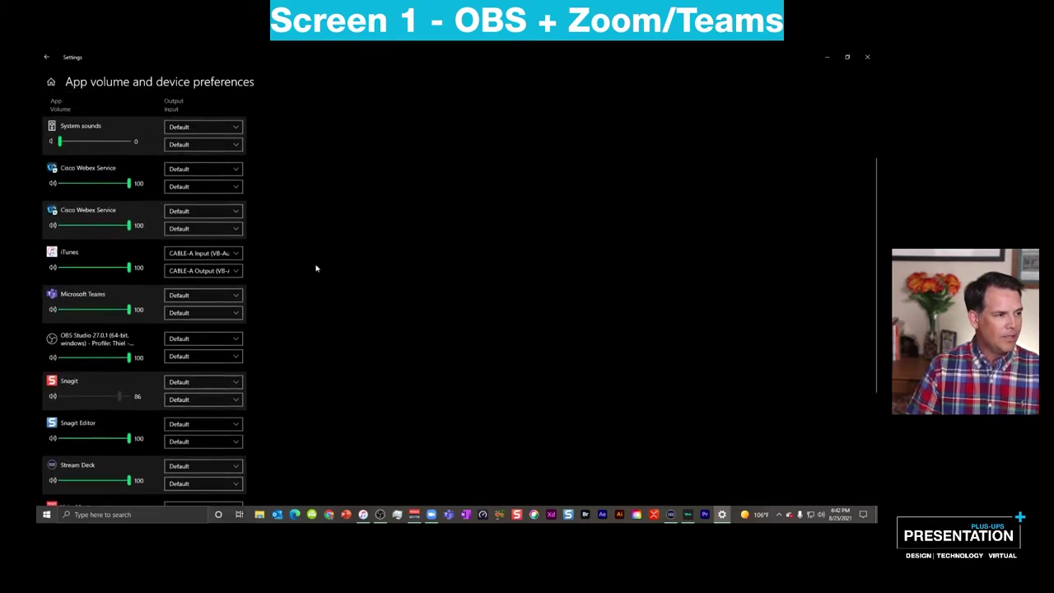
{"action": "left_click", "coordinate": [239, 254]}
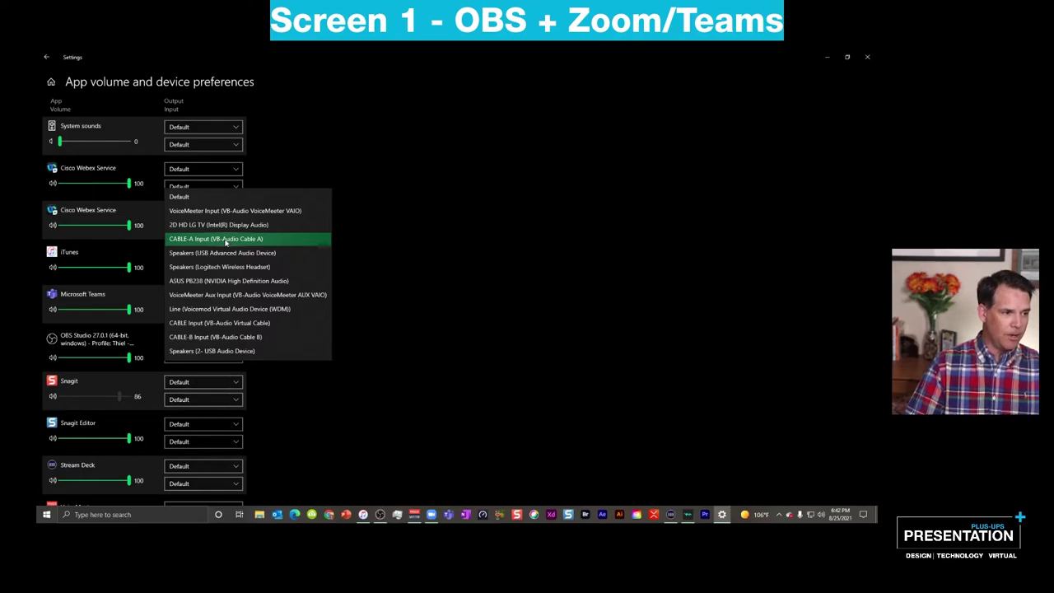
{"action": "left_click", "coordinate": [313, 240]}
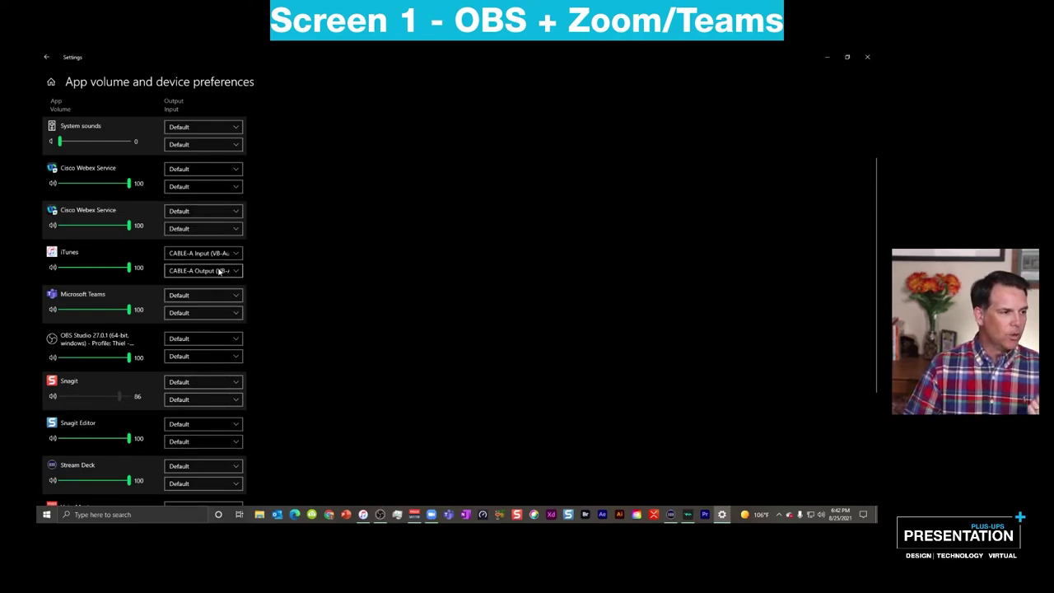
{"action": "left_click", "coordinate": [867, 57]}
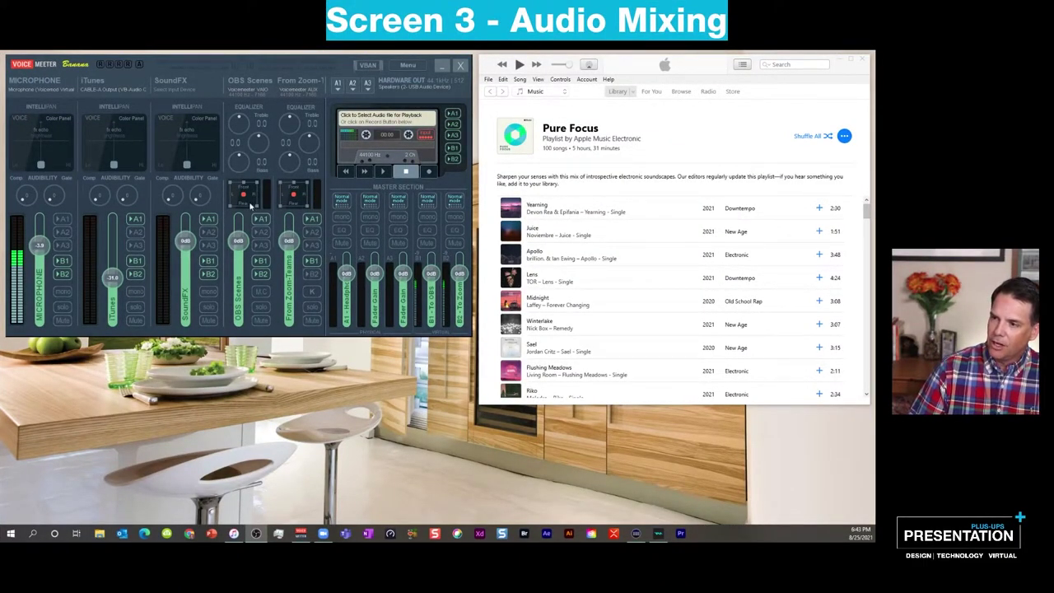
In Voicemeeter Banana, assign WDM: CABLE-A Output (VB-Audio Cable A) to the iTunes input strip.
{"action": "left_click", "coordinate": [110, 91]}
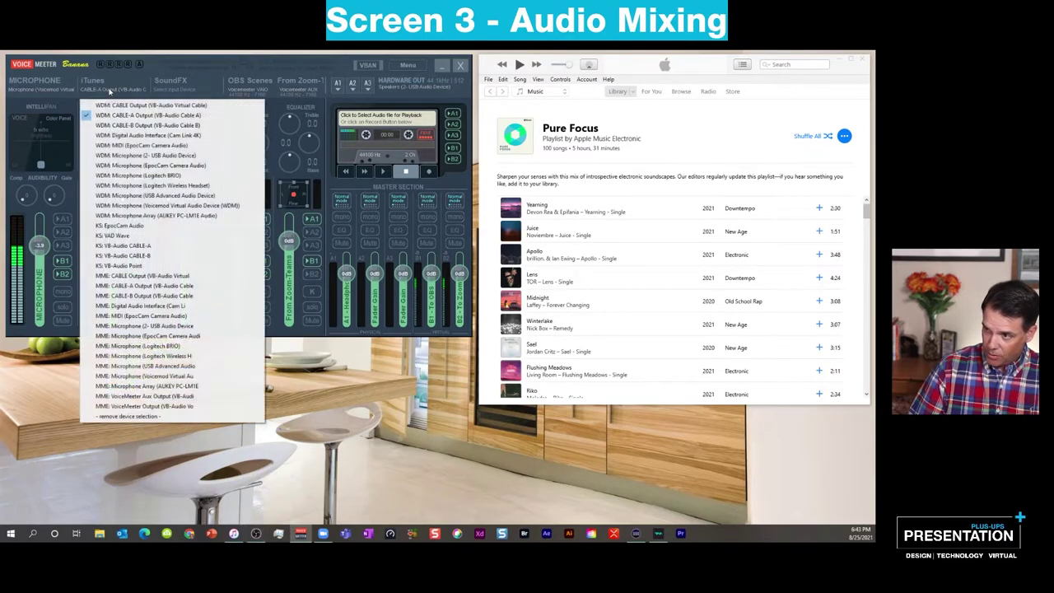
{"action": "left_click", "coordinate": [112, 118]}
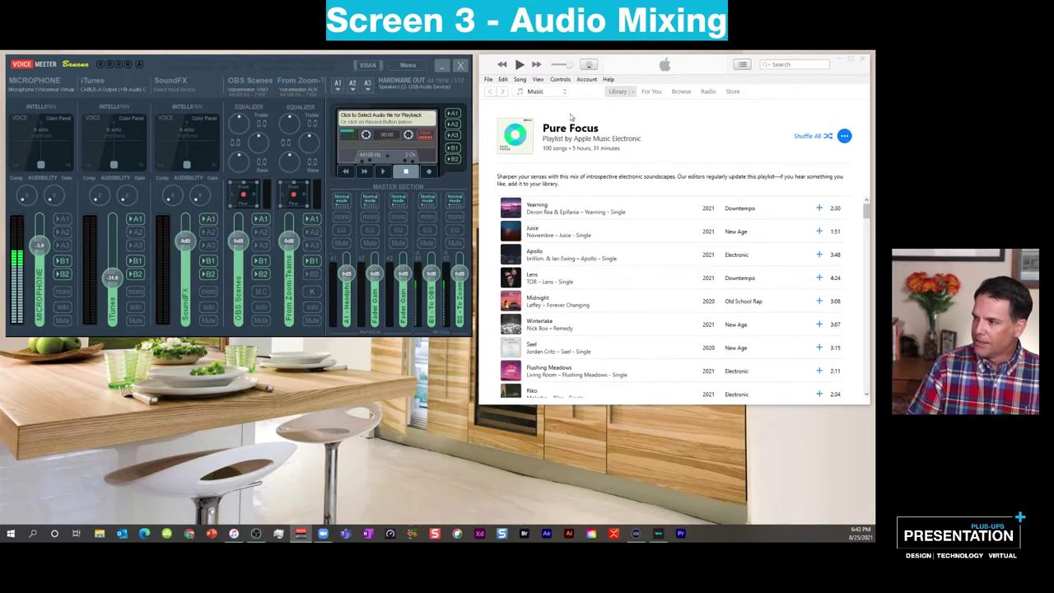
Play Africa from the '80s Hits Essentials playlist in iTunes, raise the mixer's iTunes fader to -11.2 dB, and pause playback.
{"action": "left_click", "coordinate": [539, 91]}
{"action": "left_click", "coordinate": [657, 126]}
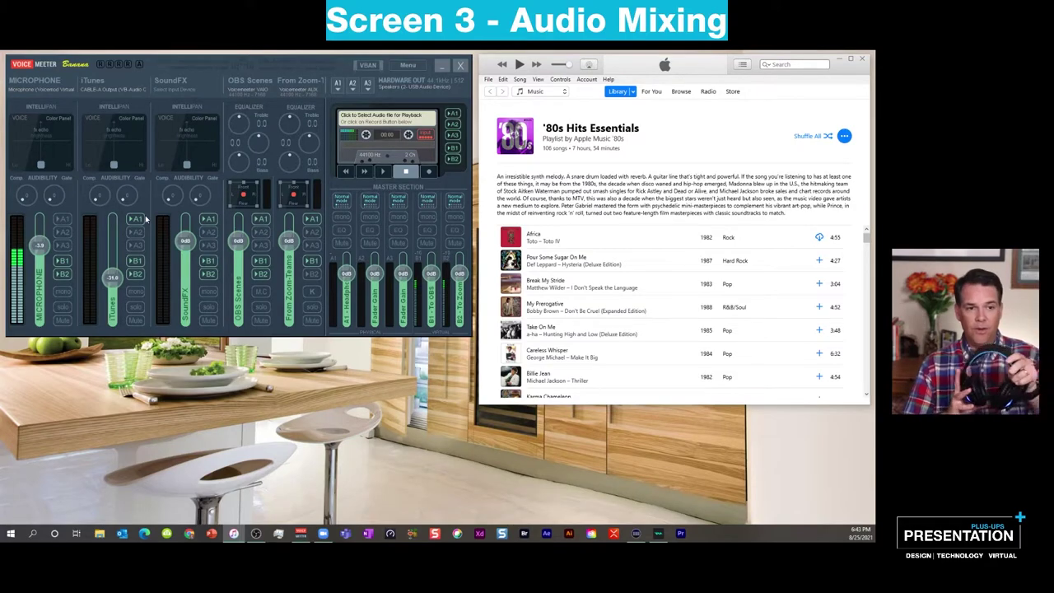
{"action": "left_click", "coordinate": [518, 64]}
{"action": "left_click_drag", "start_coordinate": [112, 278], "coordinate": [115, 256]}
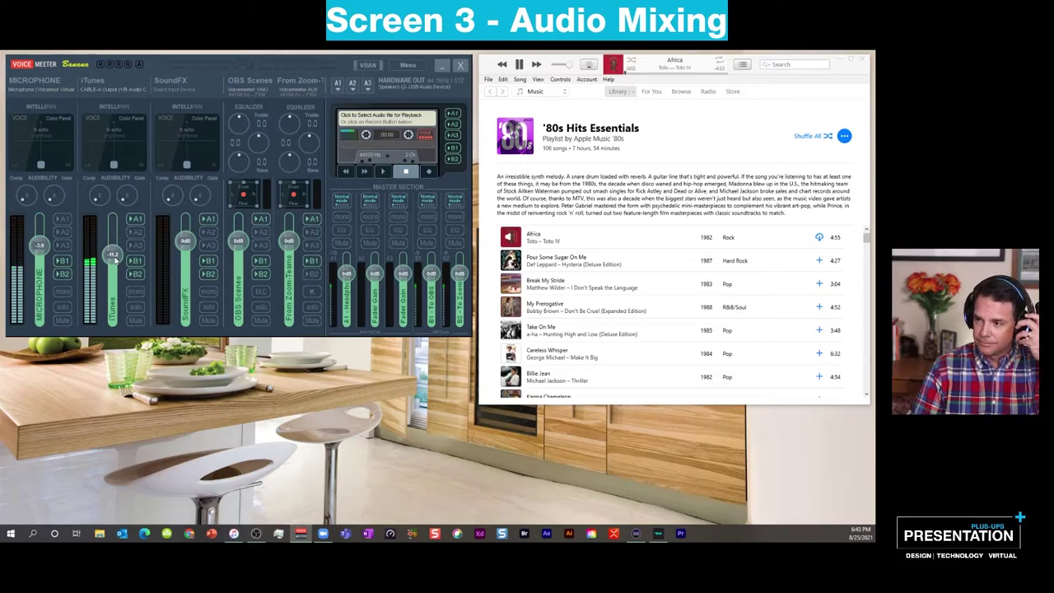
{"action": "left_click", "coordinate": [519, 64]}
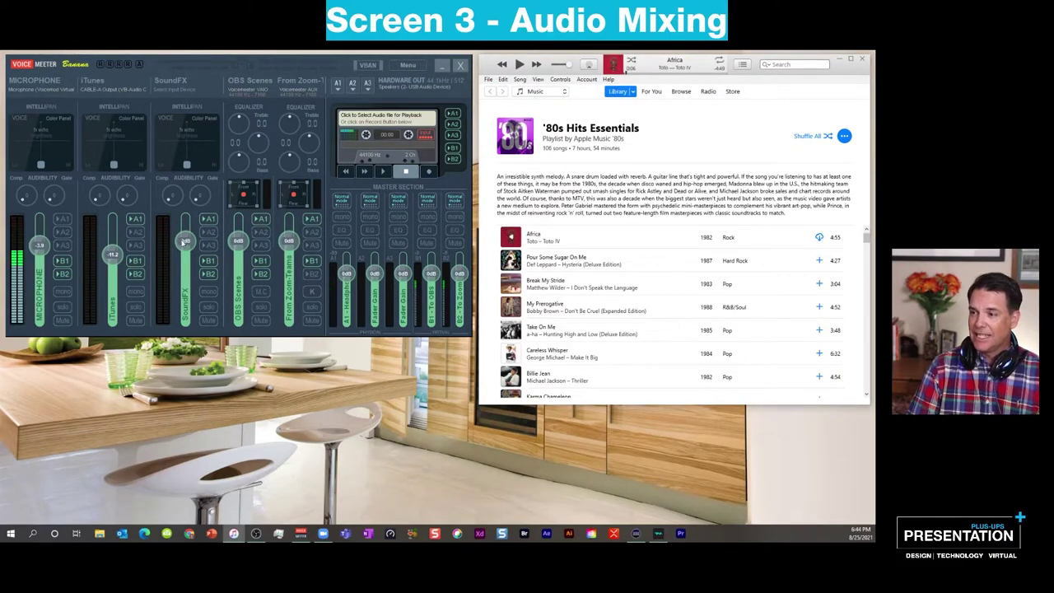
Try out the mute controls of the iTunes and MICROPHONE strips.
{"action": "left_click", "coordinate": [137, 320]}
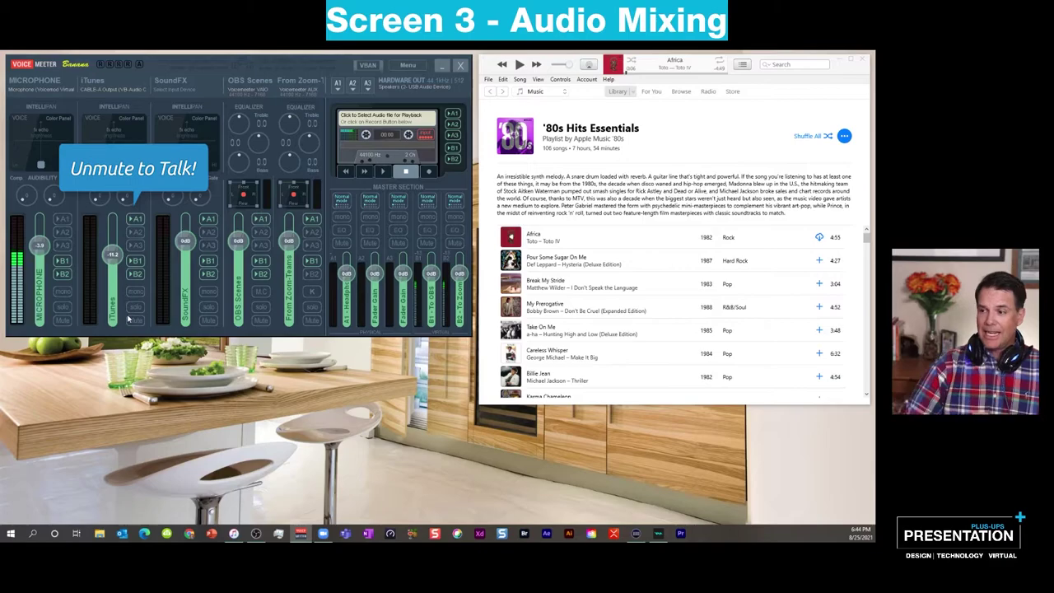
{"action": "left_click", "coordinate": [59, 321]}
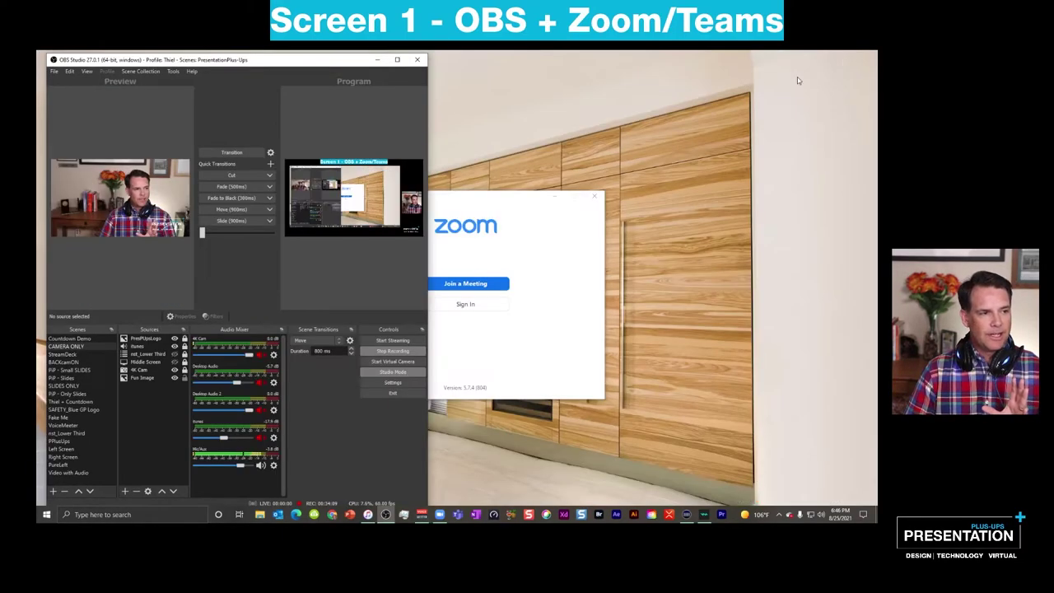
Arrange the Zoom window beside OBS and open the list of speaker devices in Zoom's audio settings.
{"action": "mouse_move", "coordinate": [310, 60]}
{"action": "left_mouse_down"}
{"action": "mouse_move", "coordinate": [326, 60]}
{"action": "mouse_move", "coordinate": [305, 60]}
{"action": "left_mouse_up"}
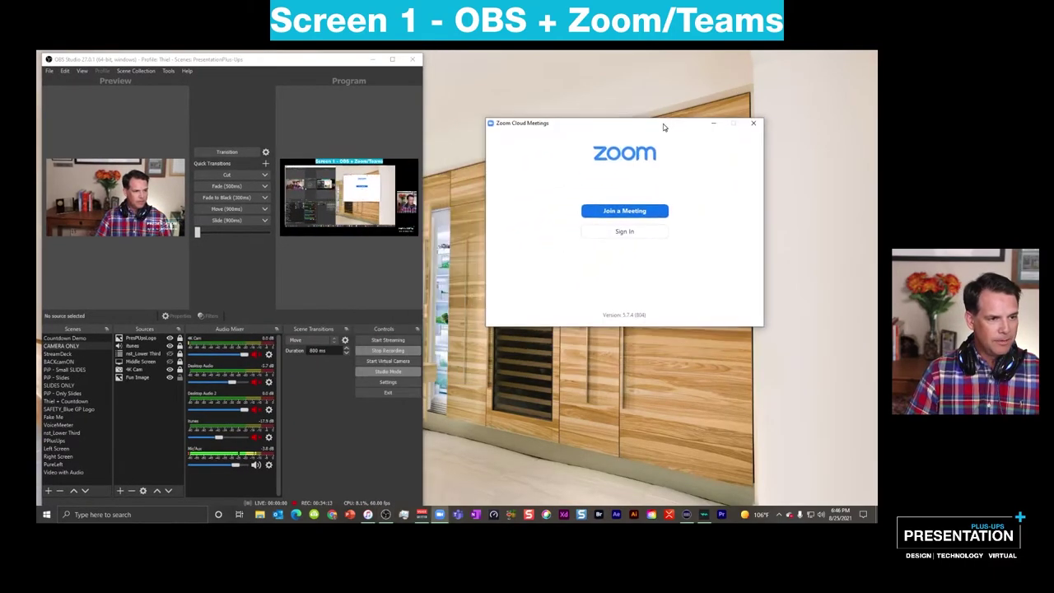
{"action": "left_click_drag", "start_coordinate": [764, 116], "coordinate": [857, 115]}
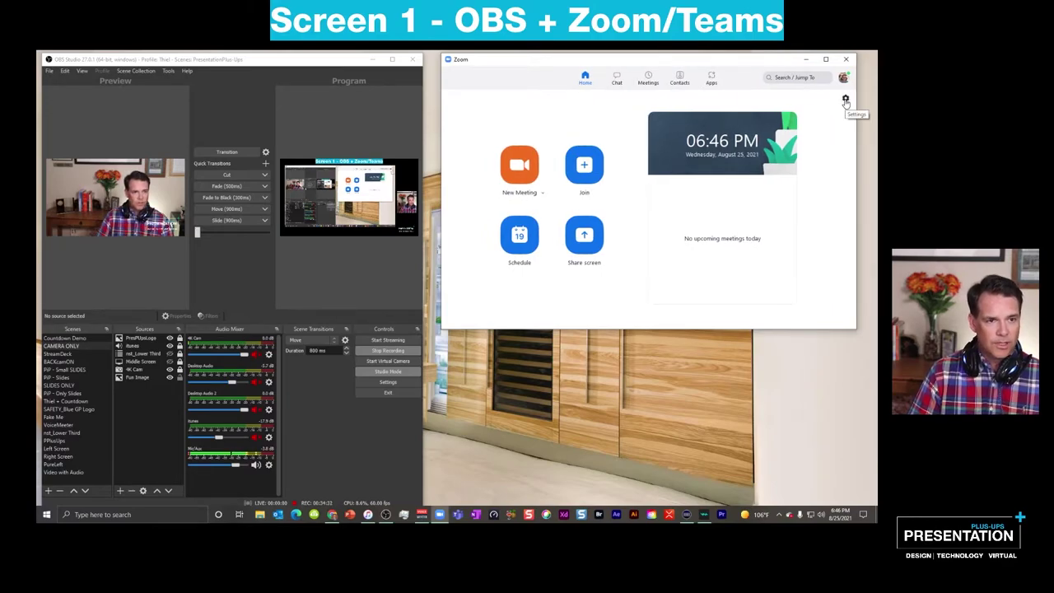
{"action": "left_click", "coordinate": [845, 100]}
{"action": "left_click_drag", "start_coordinate": [536, 81], "coordinate": [704, 81]}
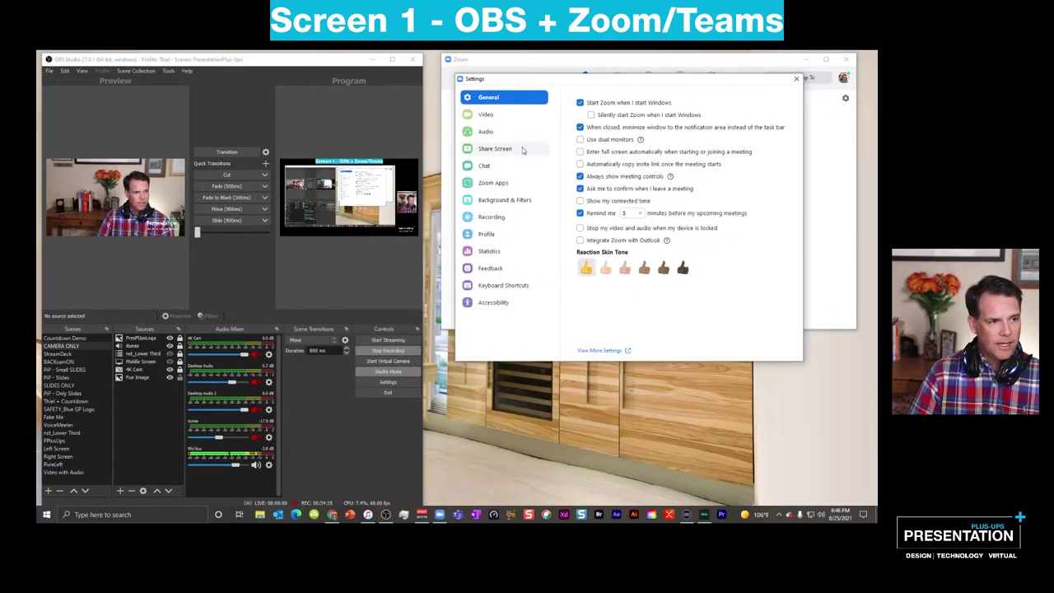
{"action": "left_click", "coordinate": [489, 132]}
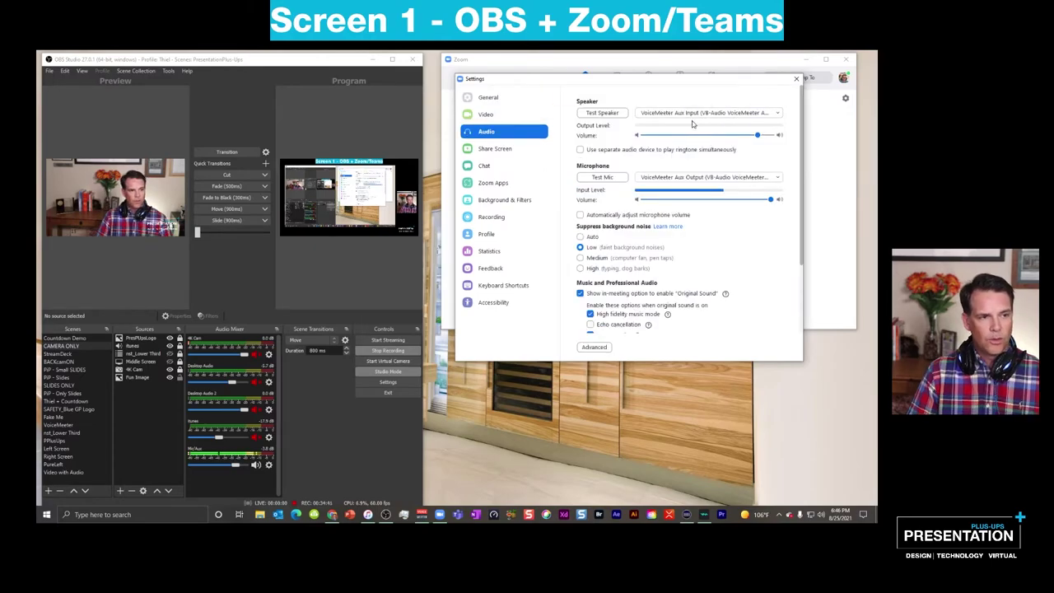
{"action": "left_click", "coordinate": [777, 113]}
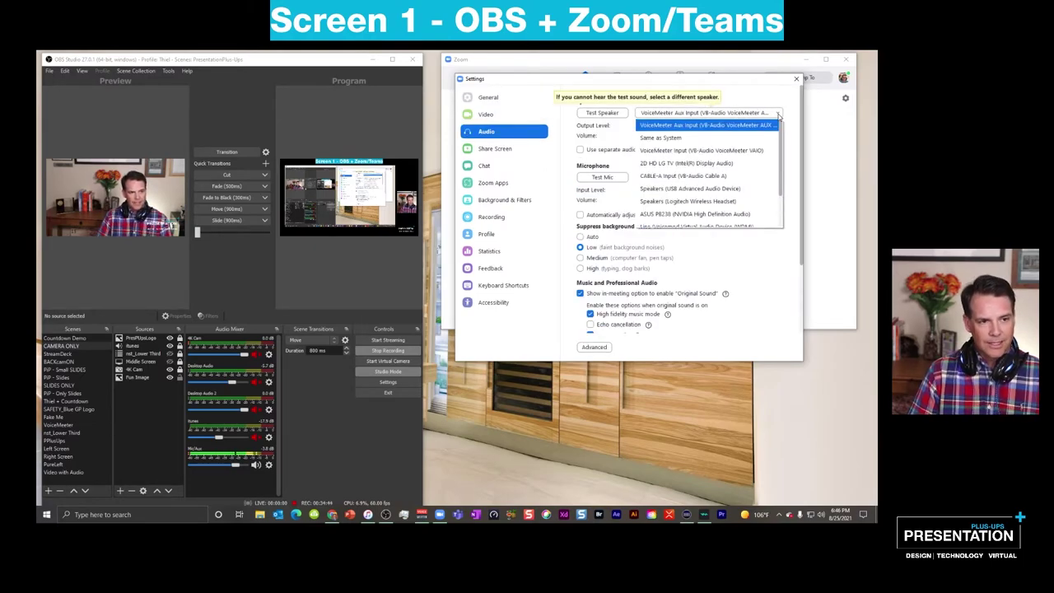